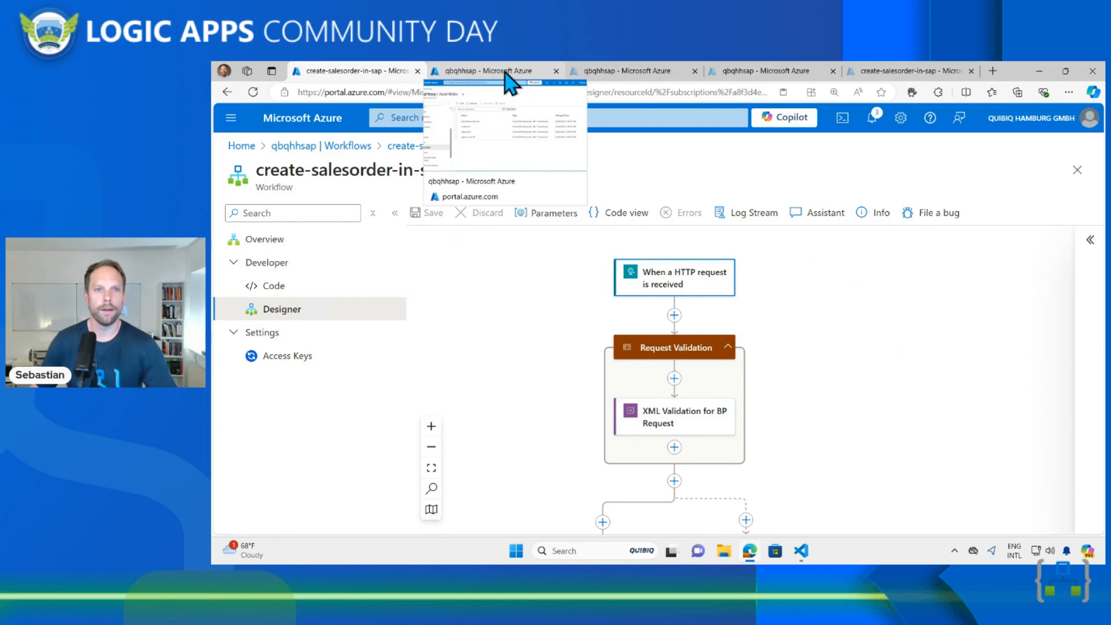
# - Switch to the qbqhhsap logic app's assemblies and open its list of schemas
pyautogui.click(509, 72)
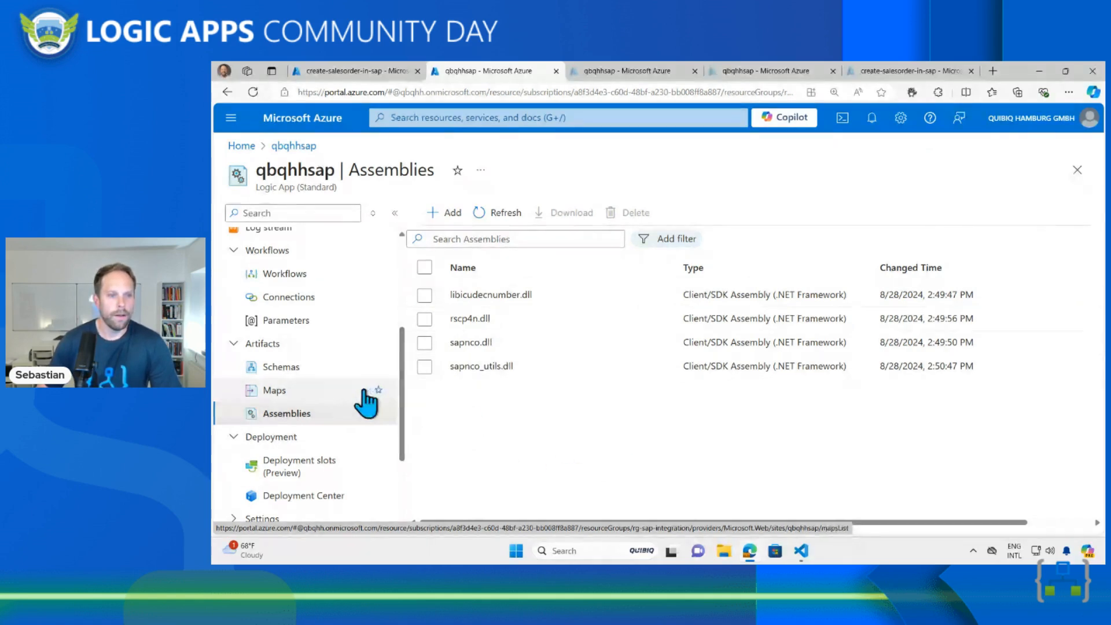
pyautogui.click(294, 378)
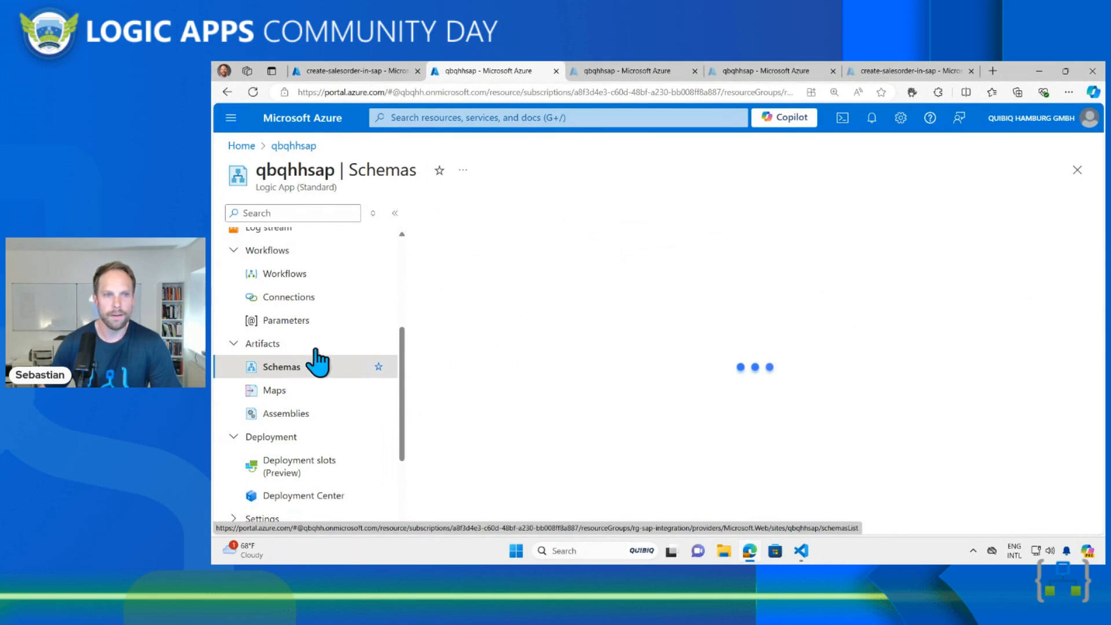
pyautogui.click(620, 82)
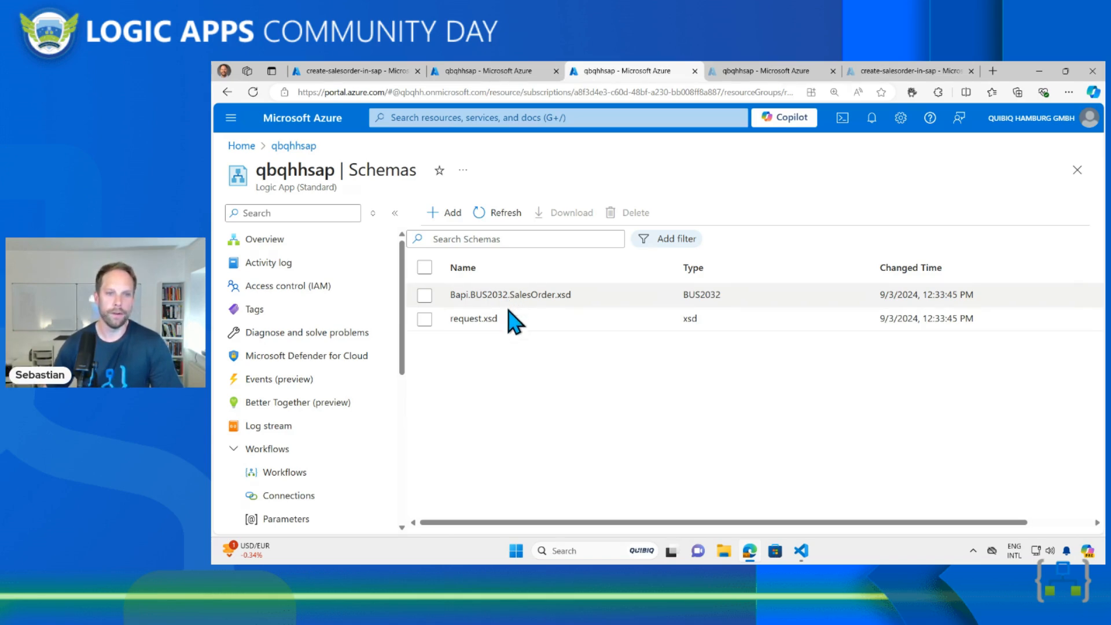
# - Open the list of maps among the qbqhhsap logic app's artifacts
pyautogui.scroll(-1, 399, 341)
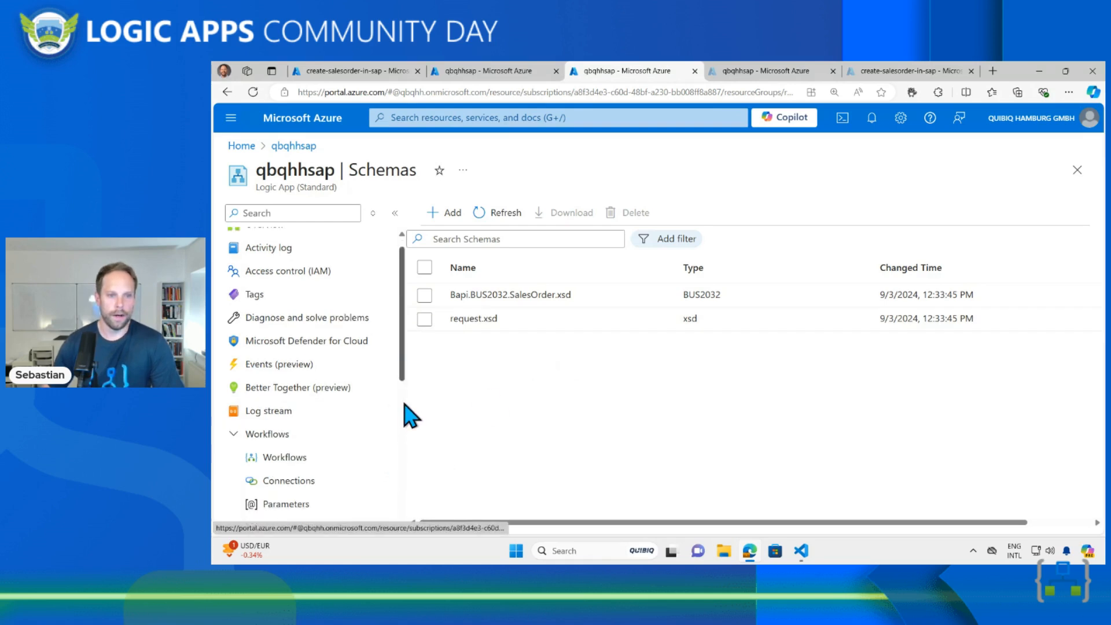
pyautogui.scroll(-3, 404, 408)
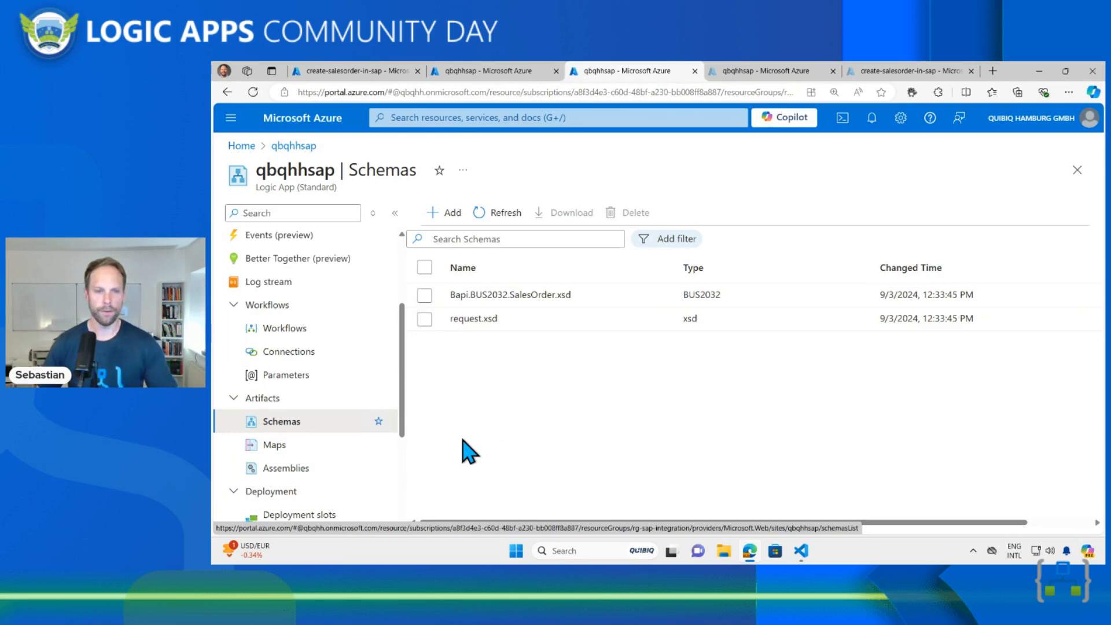
pyautogui.click(285, 447)
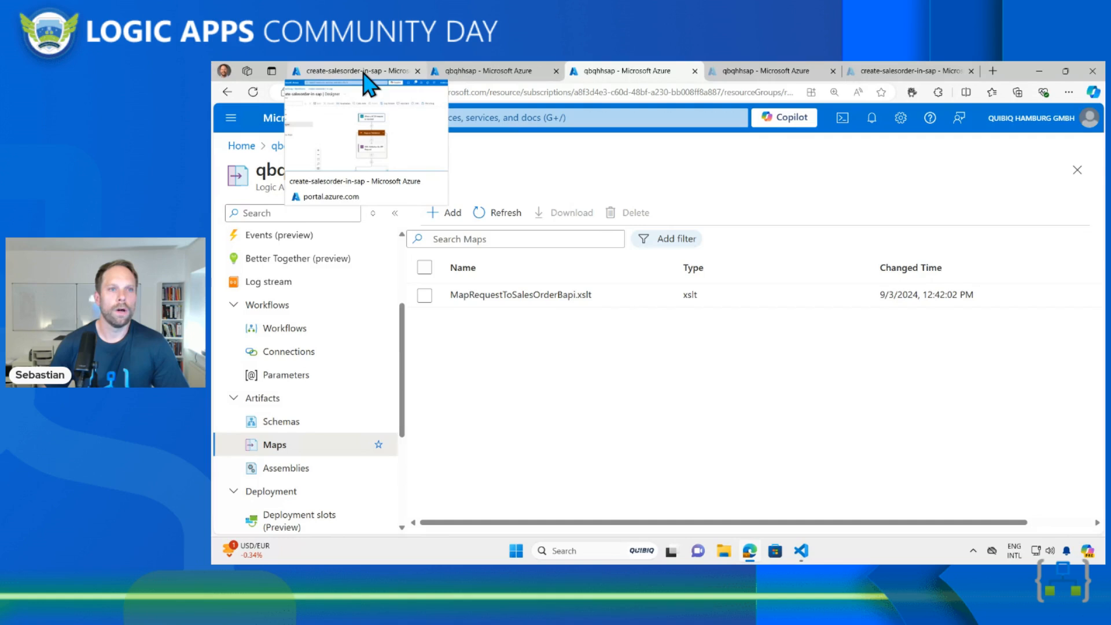
# - Return to the create-salesorder-in-sap workflow designer and inspect the HTTP request trigger's parameters, closing the details after viewing
pyautogui.click(364, 73)
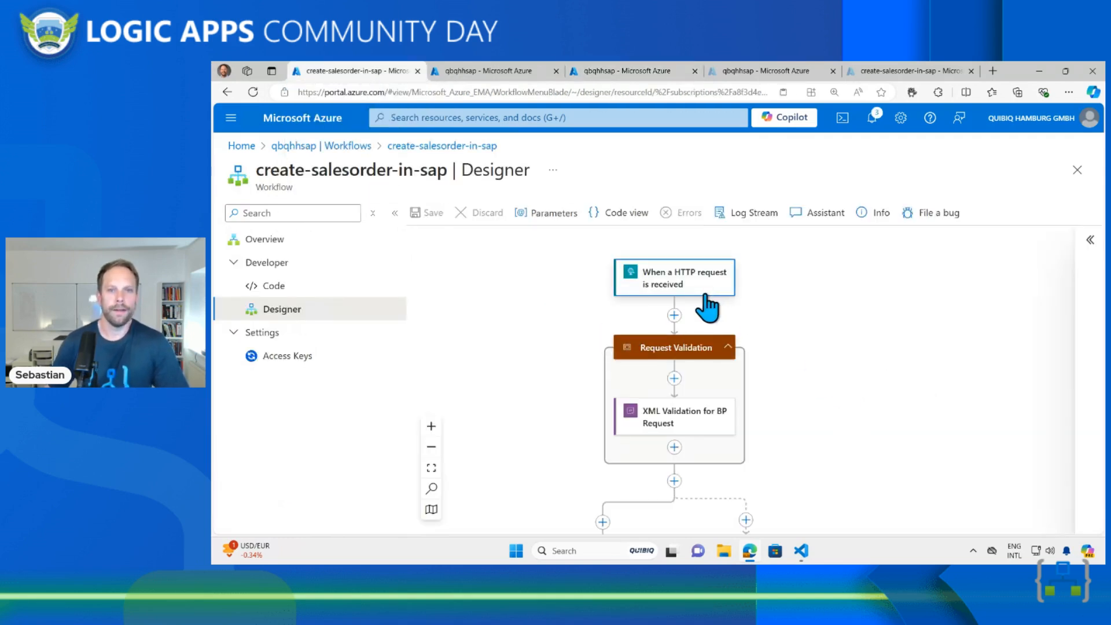
pyautogui.click(671, 279)
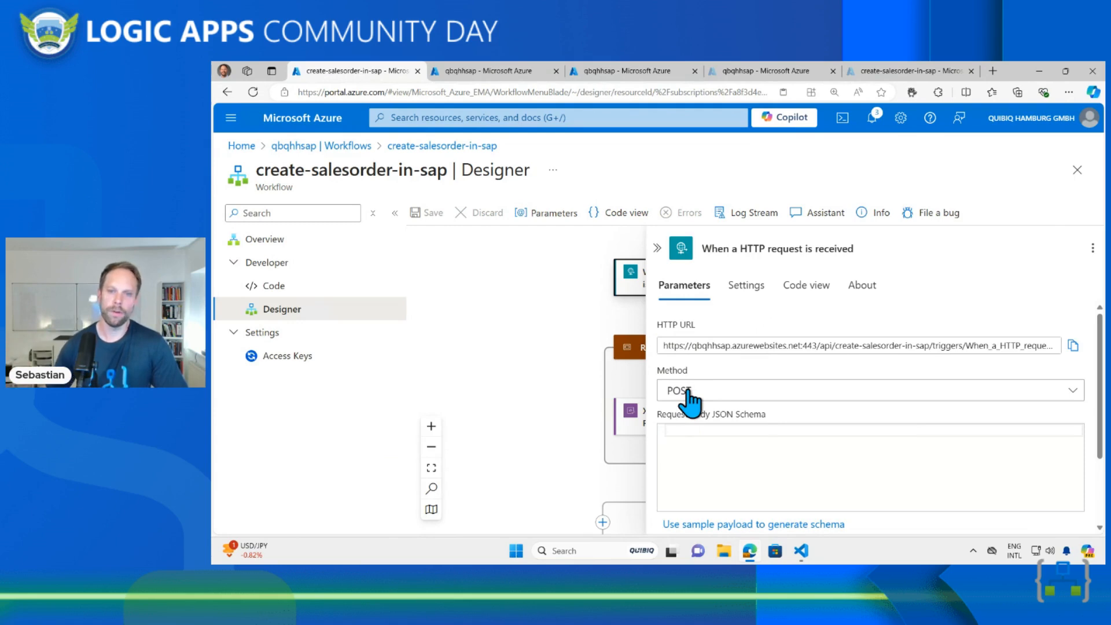
pyautogui.click(565, 311)
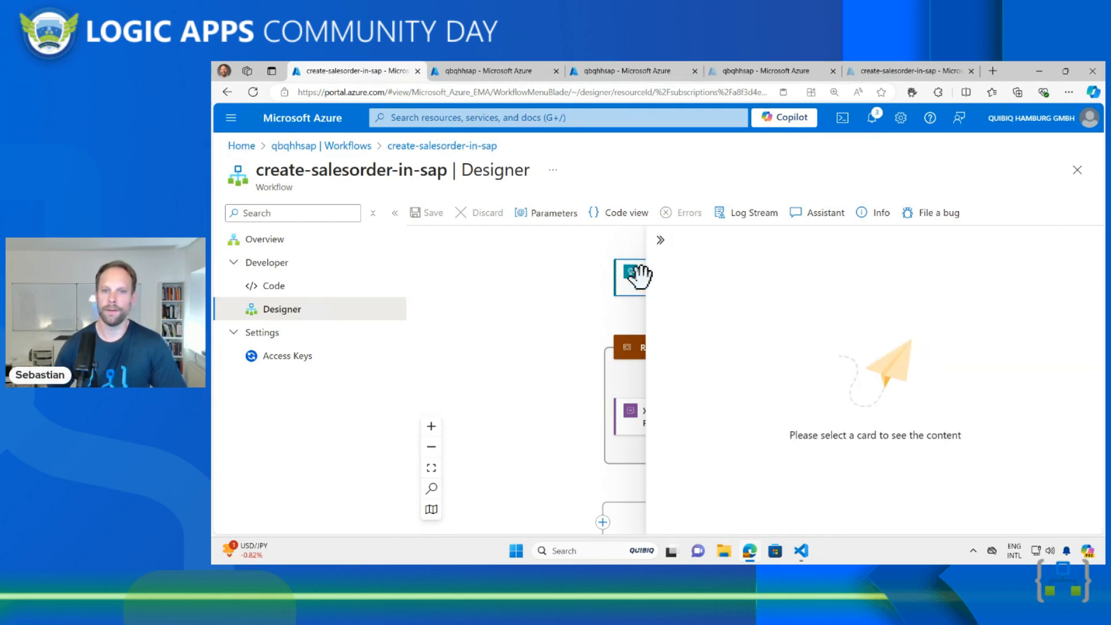
pyautogui.click(660, 239)
# - Inspect the XML Validation for BP Request action, keep request as its schema name, and close its details
pyautogui.moveTo(804, 375); pyautogui.dragTo(776, 330)
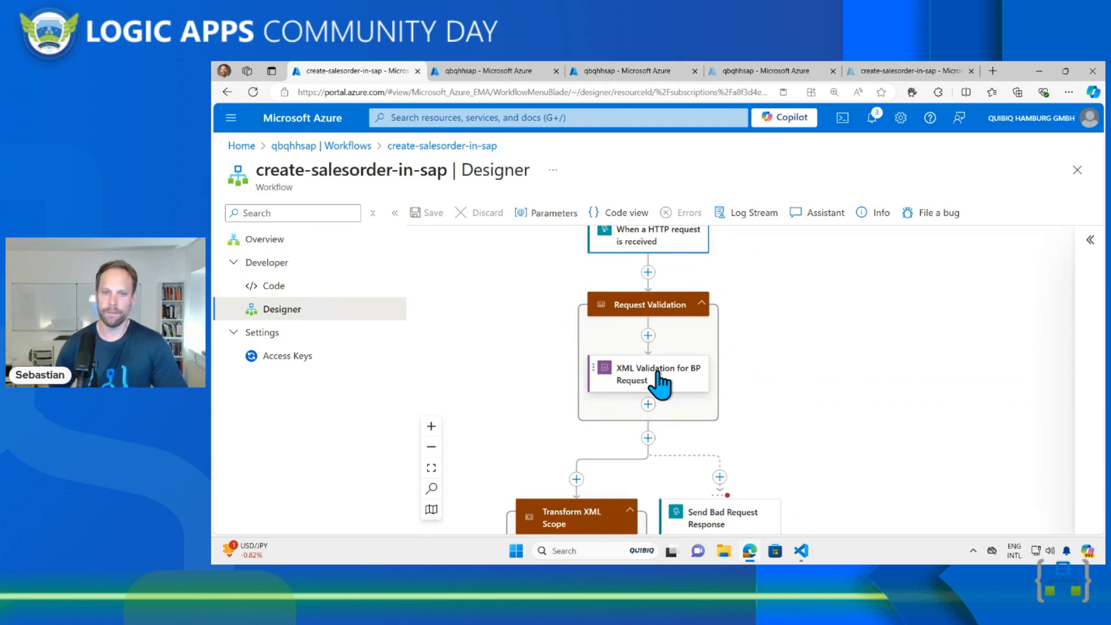
pyautogui.moveTo(757, 377); pyautogui.dragTo(752, 330)
pyautogui.click(670, 339)
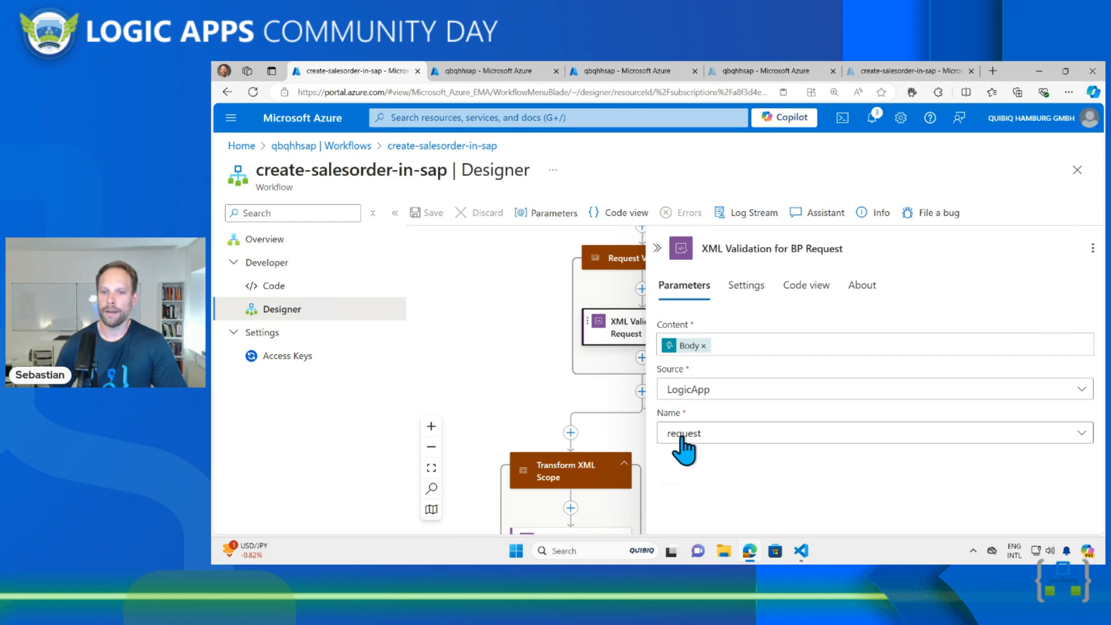
pyautogui.click(723, 446)
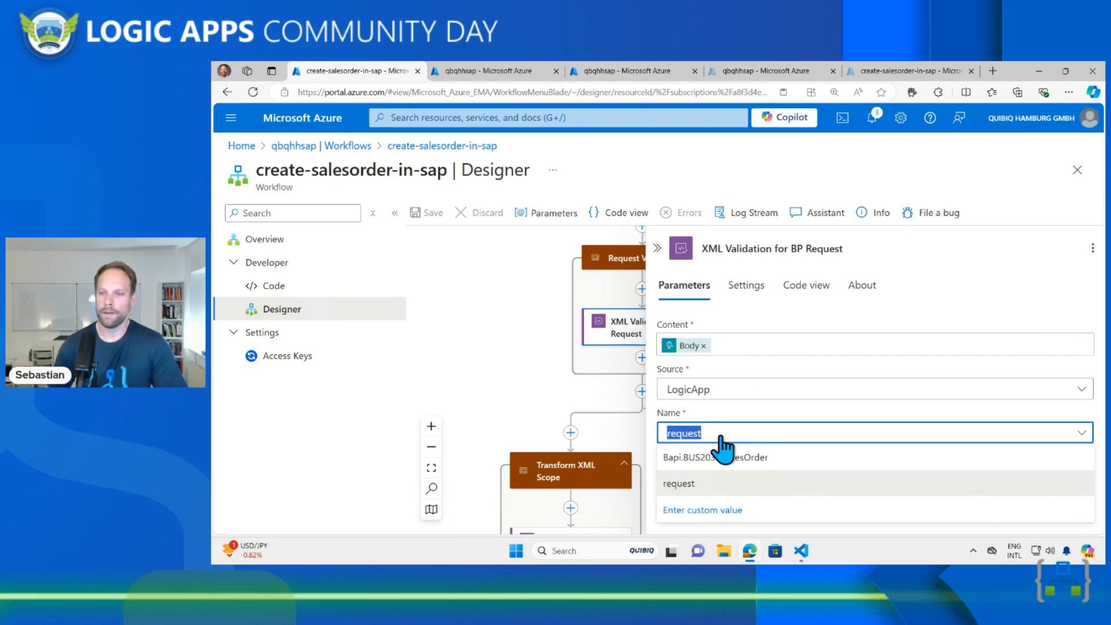
pyautogui.click(707, 484)
pyautogui.moveTo(571, 384); pyautogui.dragTo(548, 373)
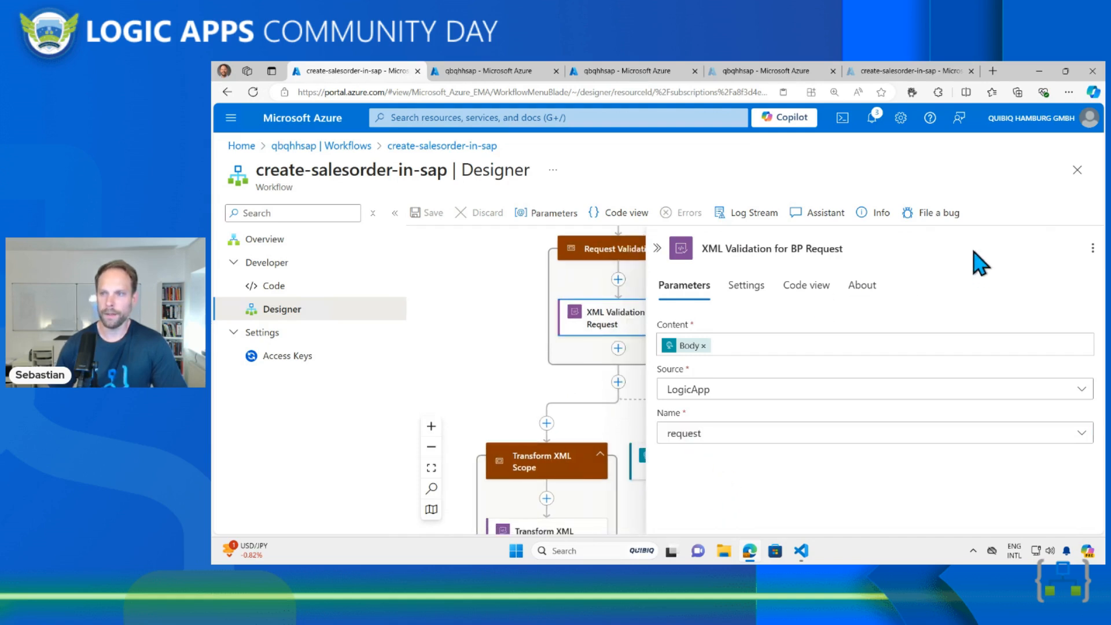
pyautogui.click(657, 248)
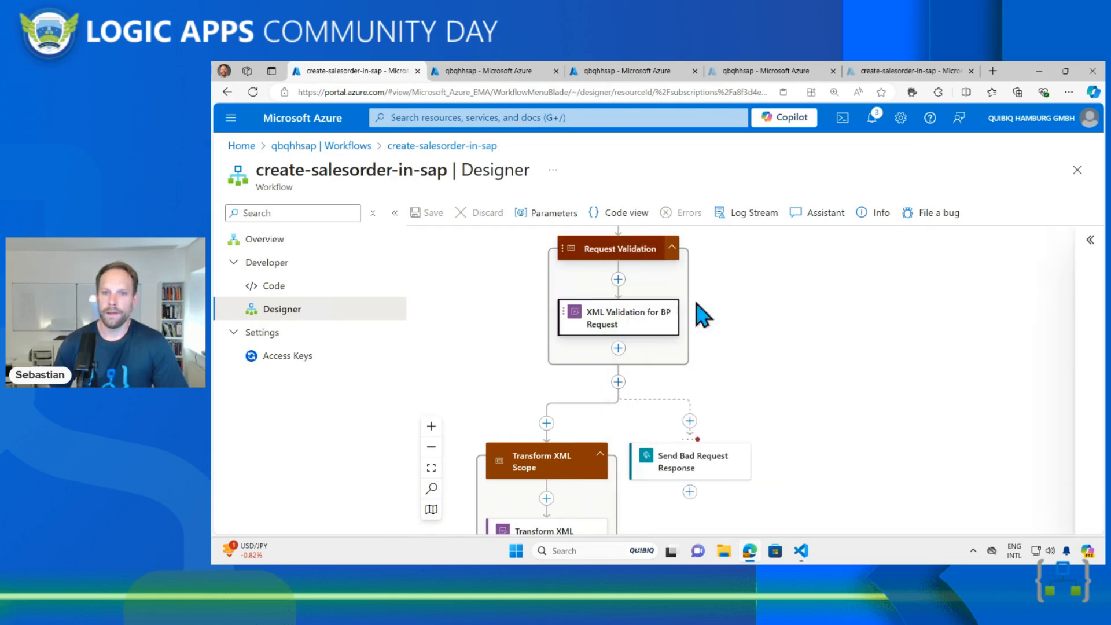
# - Examine the status code, headers and body of the Send Bad Request Response action and close its details
pyautogui.moveTo(730, 369); pyautogui.dragTo(700, 333)
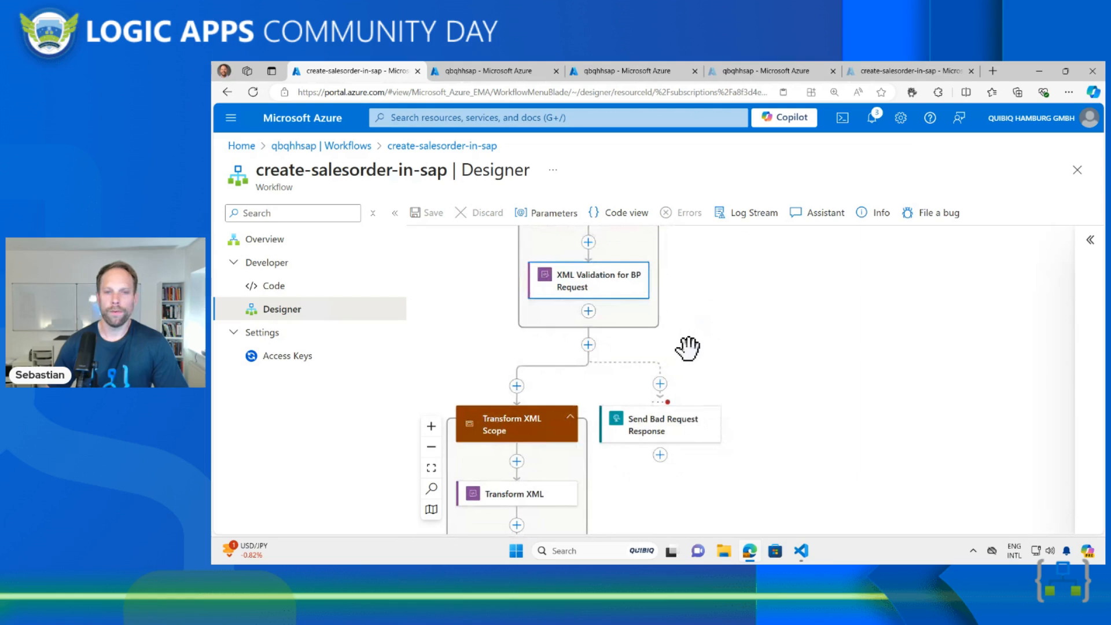
pyautogui.click(670, 427)
pyautogui.moveTo(615, 462); pyautogui.dragTo(531, 471)
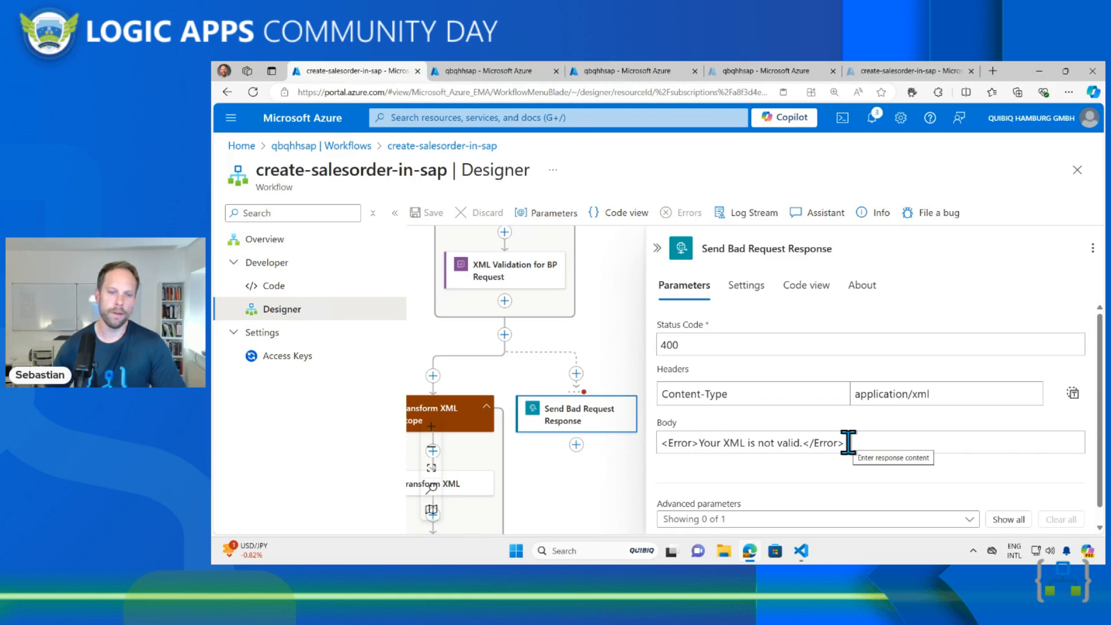
pyautogui.moveTo(561, 496); pyautogui.dragTo(633, 472)
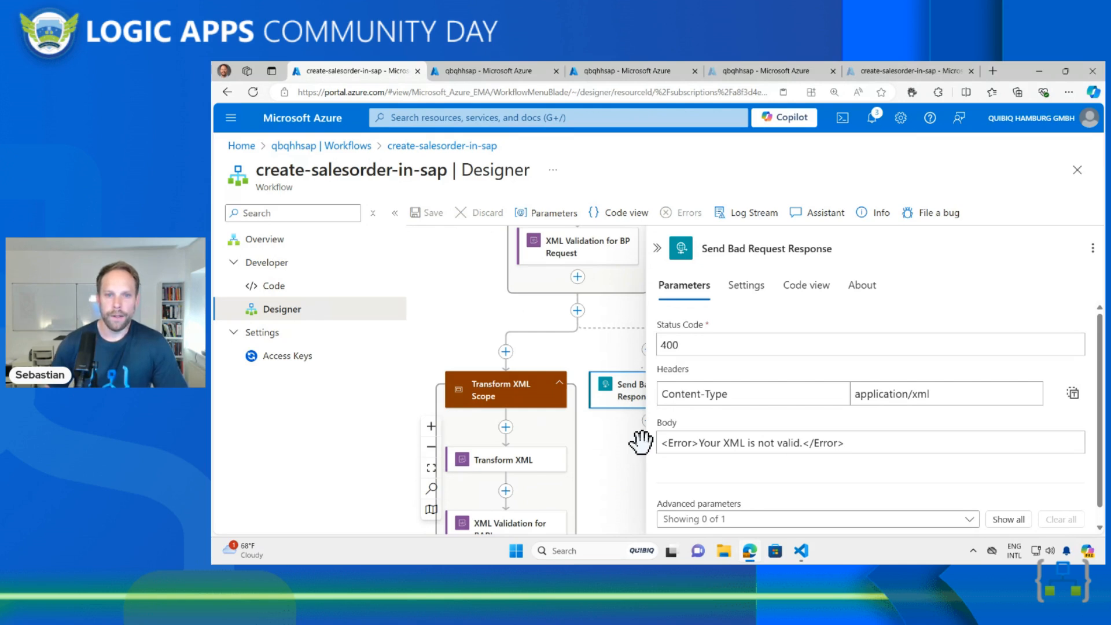
pyautogui.click(641, 442)
# - Inspect the Transform XML action and its available map names, keep MapRequestToSalesOrderBapi, and close its details
pyautogui.moveTo(765, 439); pyautogui.dragTo(851, 396)
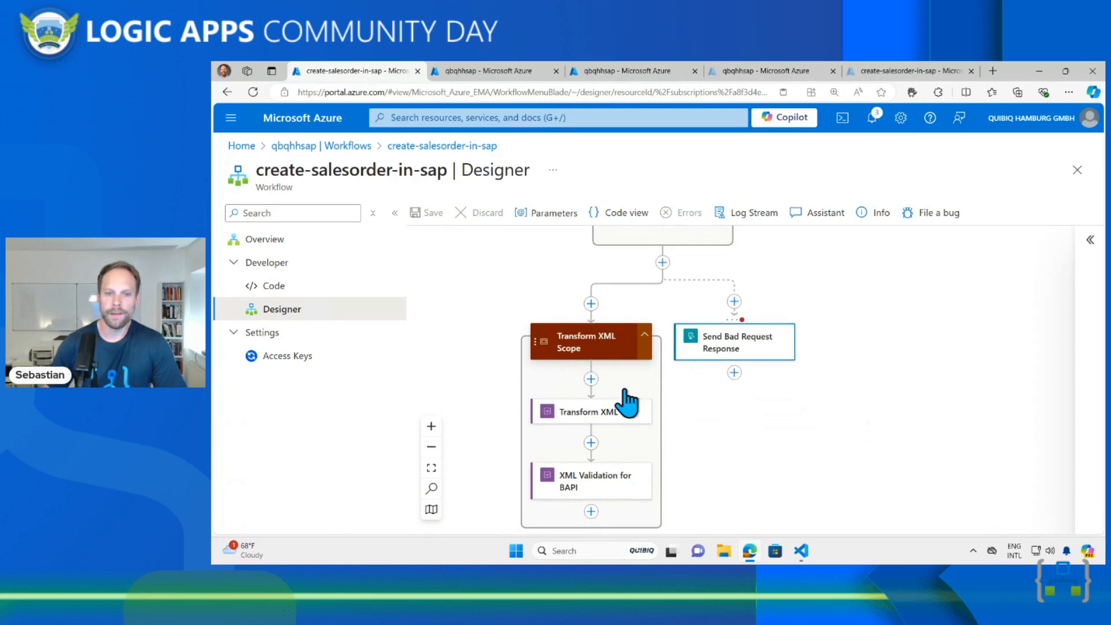
pyautogui.moveTo(728, 467); pyautogui.dragTo(690, 380)
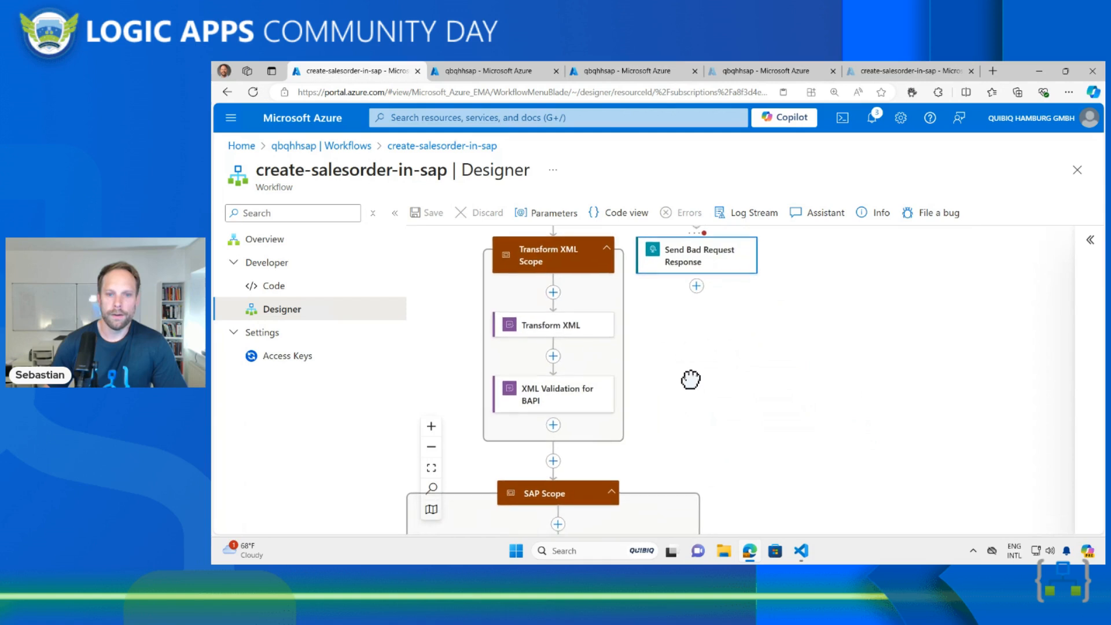
pyautogui.click(547, 327)
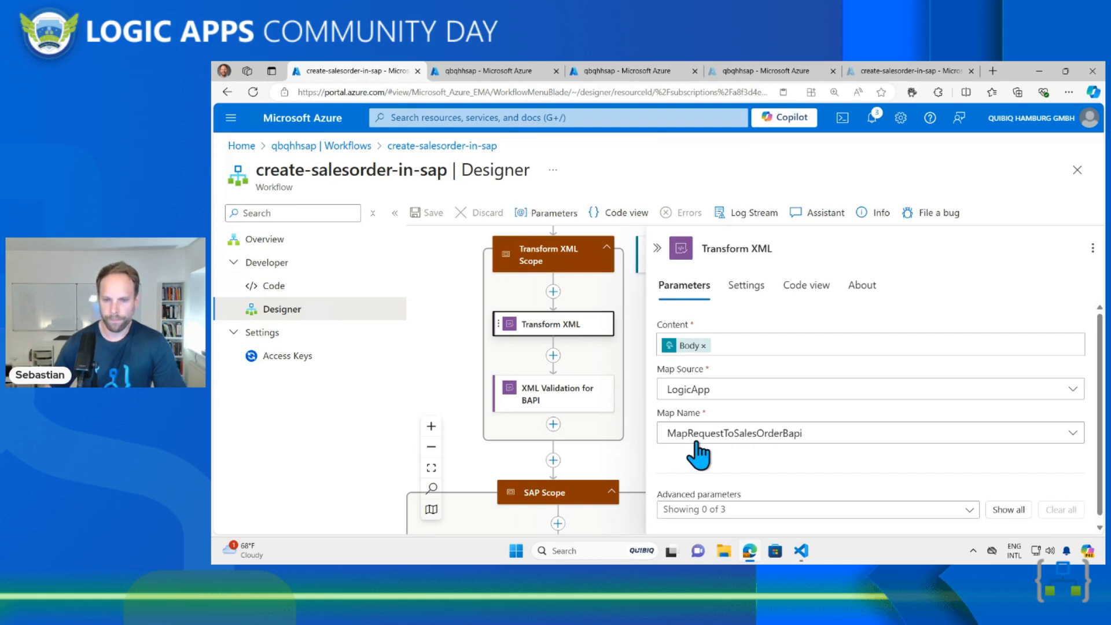
pyautogui.click(771, 435)
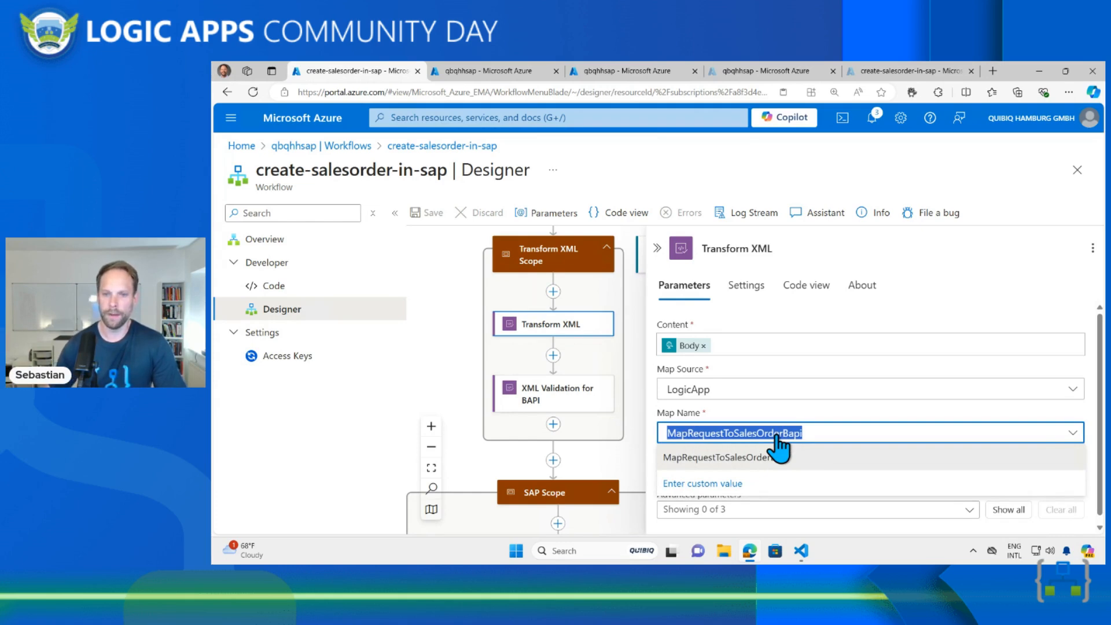
pyautogui.click(776, 435)
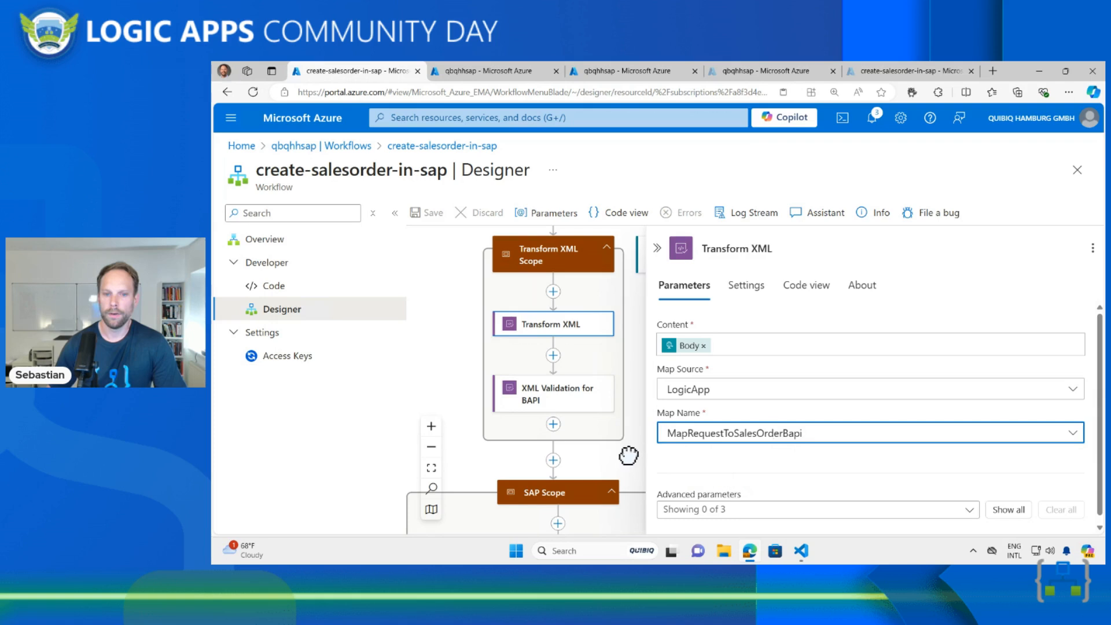
pyautogui.click(632, 437)
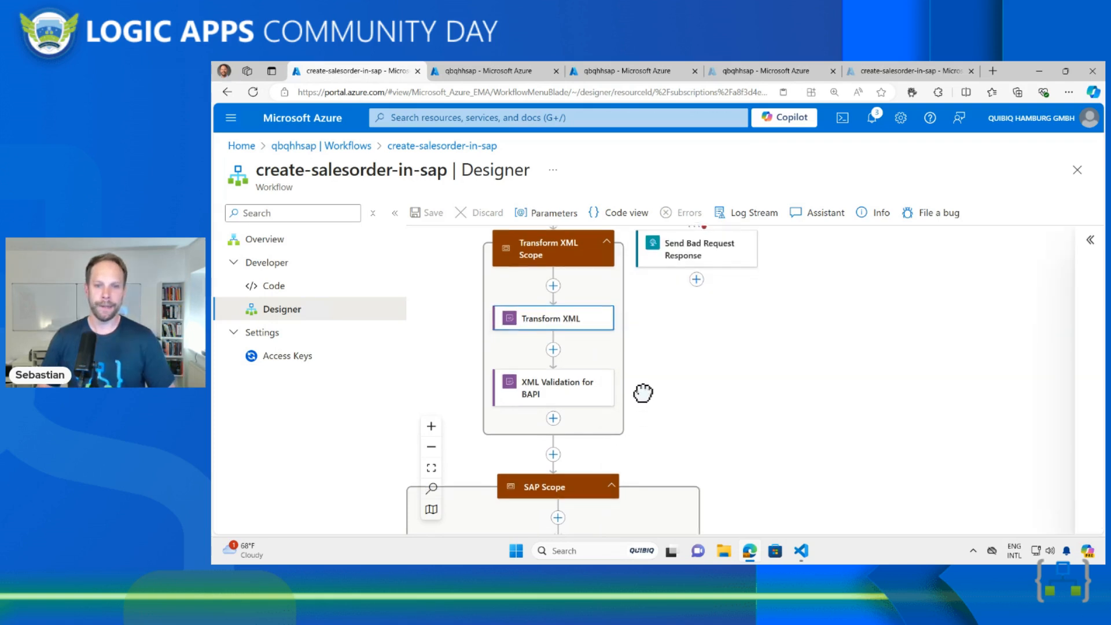
# - Review the content, source and schema name of the XML Validation for BAPI action and close its details
pyautogui.scroll(-1, 652, 346)
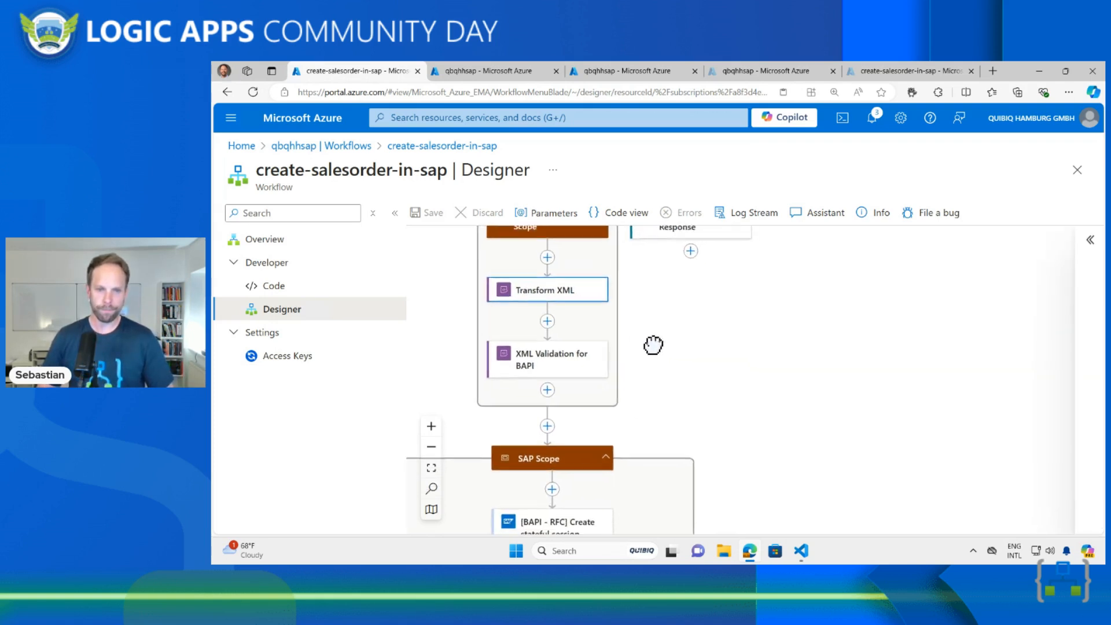
pyautogui.scroll(-1, 653, 345)
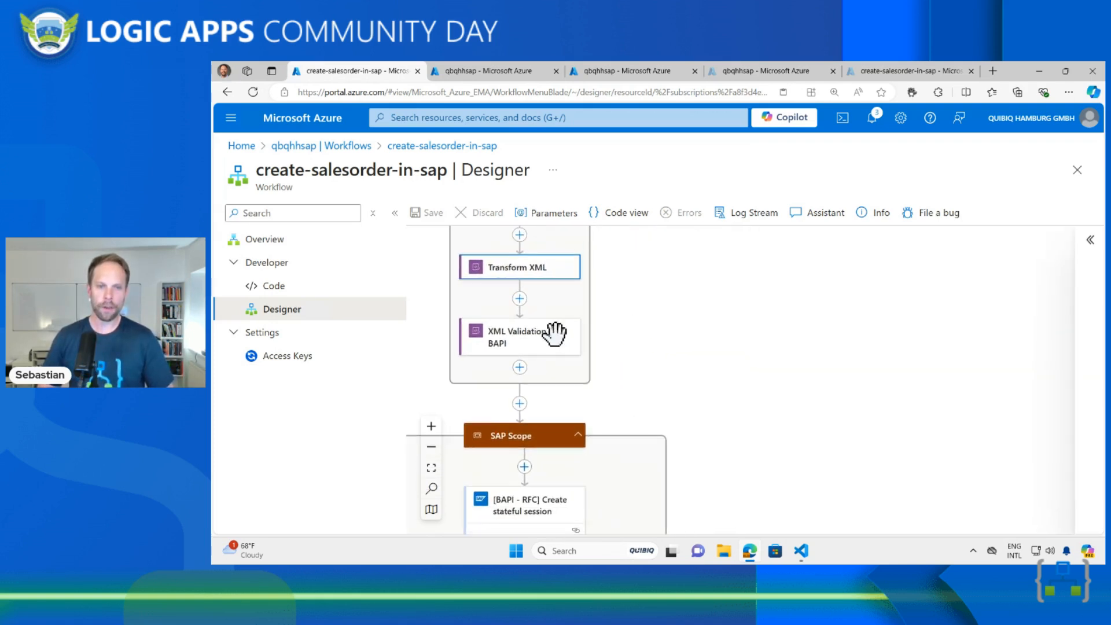
pyautogui.click(528, 346)
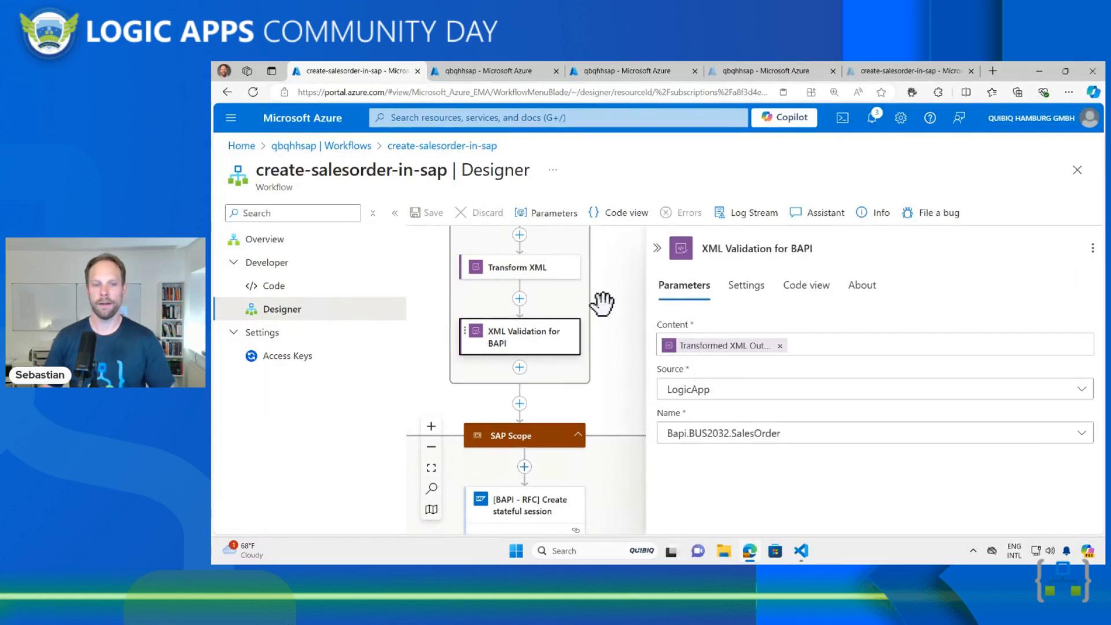
pyautogui.scroll(1, 615, 323)
pyautogui.scroll(-2, 615, 323)
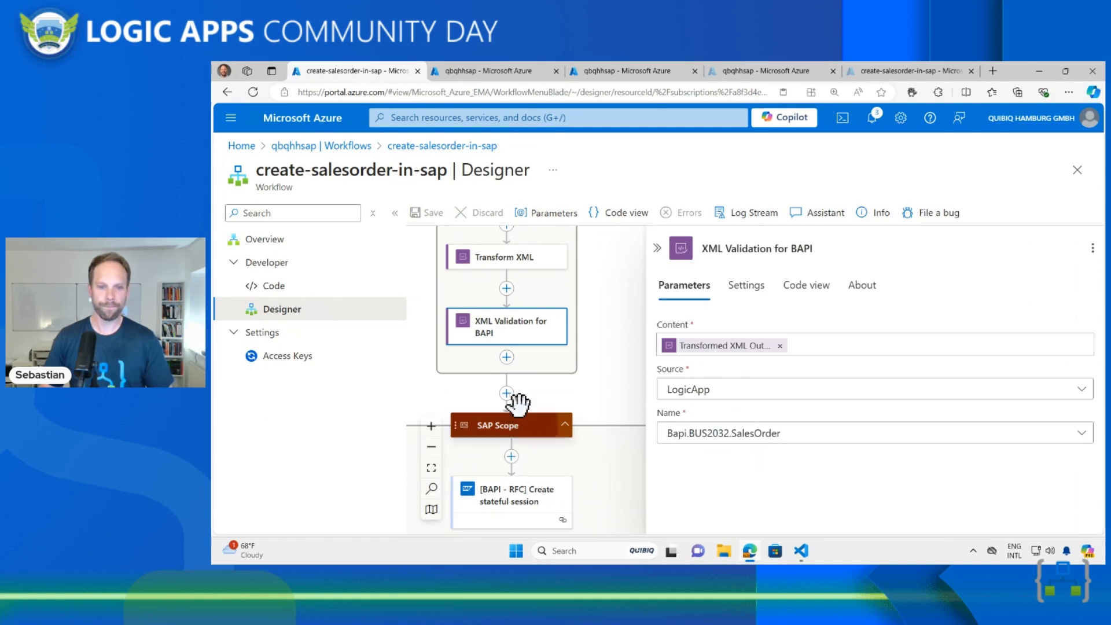
pyautogui.scroll(-1, 610, 384)
pyautogui.click(657, 247)
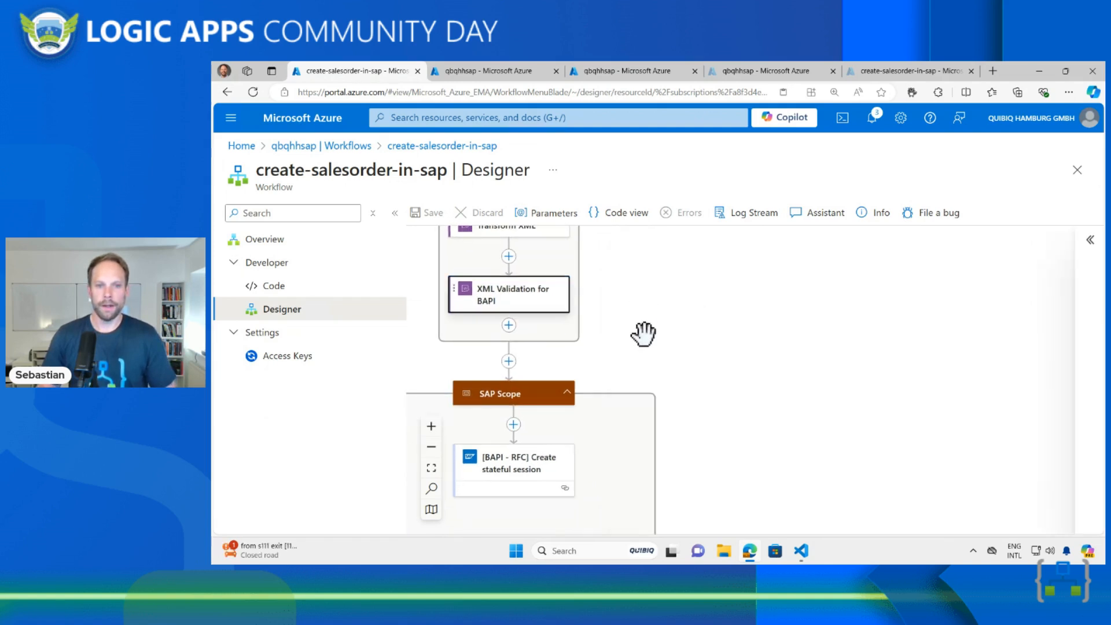
# - Open the parameters of the Create stateful session action inside the SAP Scope
pyautogui.scroll(-2, 688, 333)
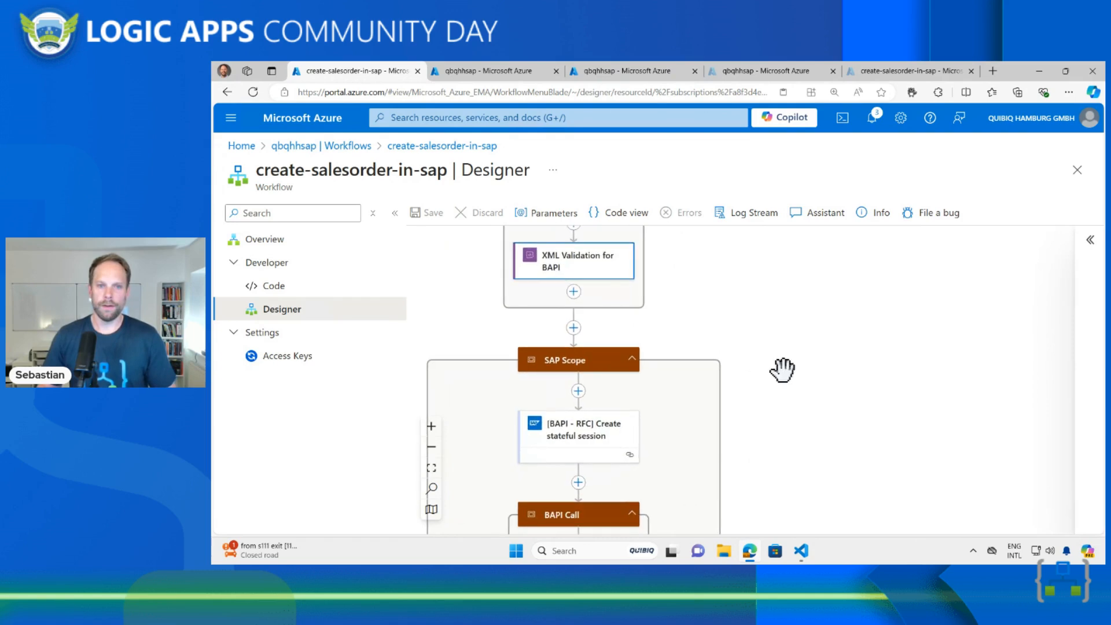
pyautogui.scroll(-1, 758, 377)
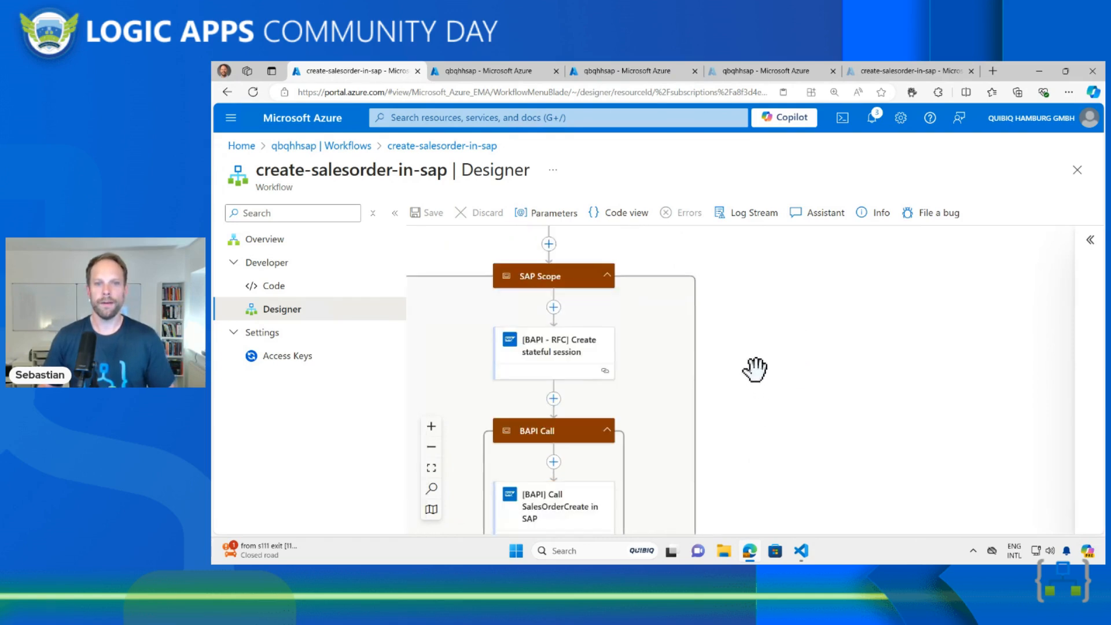
pyautogui.moveTo(750, 372); pyautogui.dragTo(770, 332)
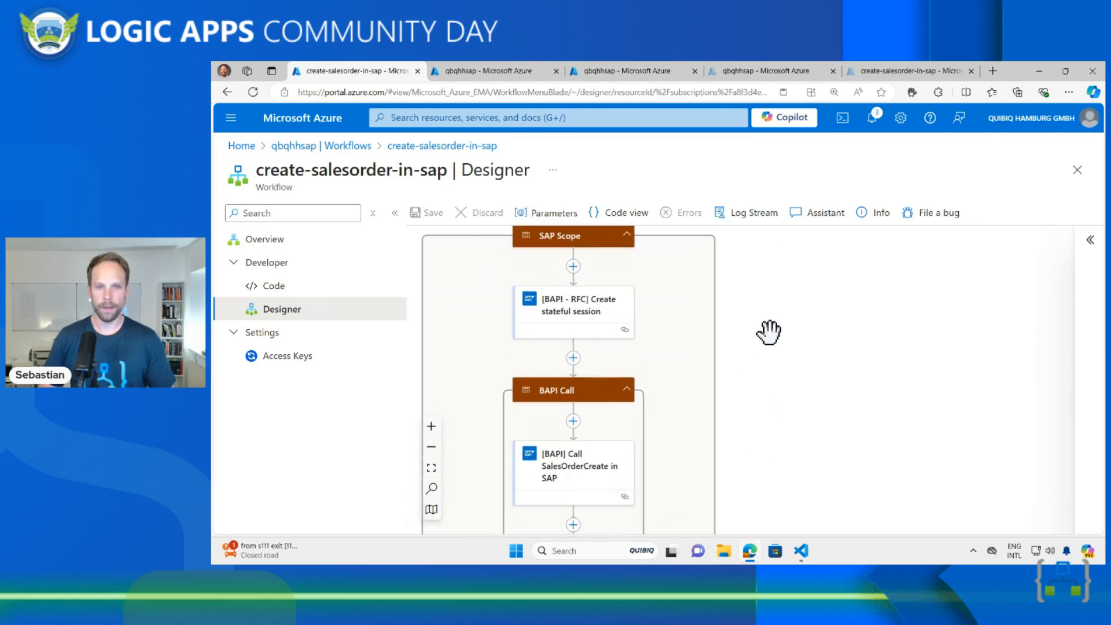
pyautogui.click(593, 322)
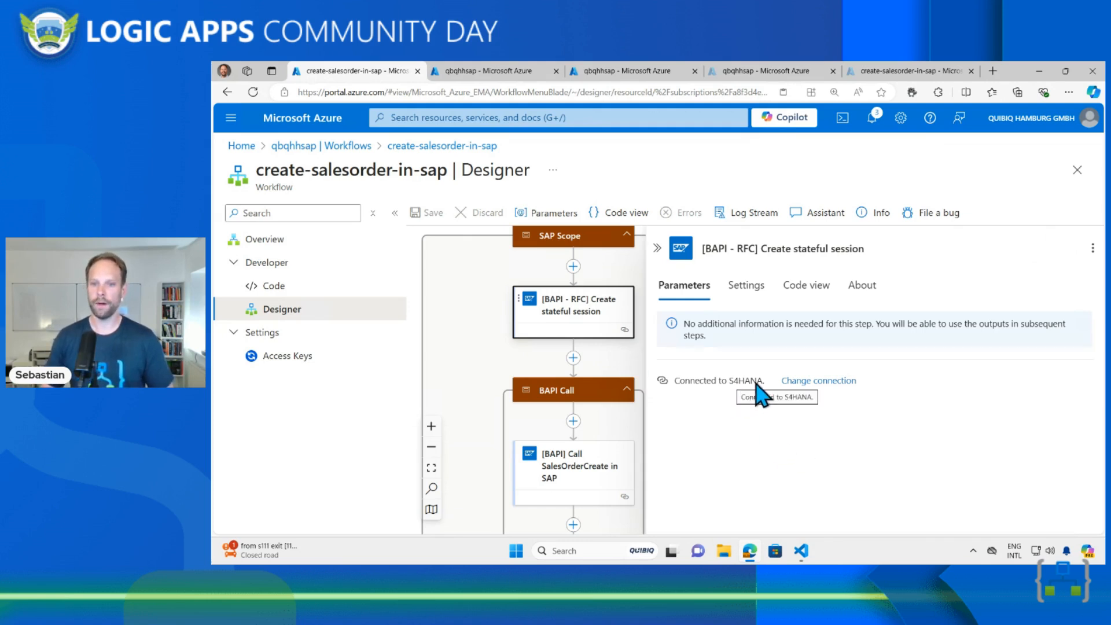
# - Start a new SAP connection for the Create stateful session action and inspect its authentication type options, keeping Basic
pyautogui.click(842, 394)
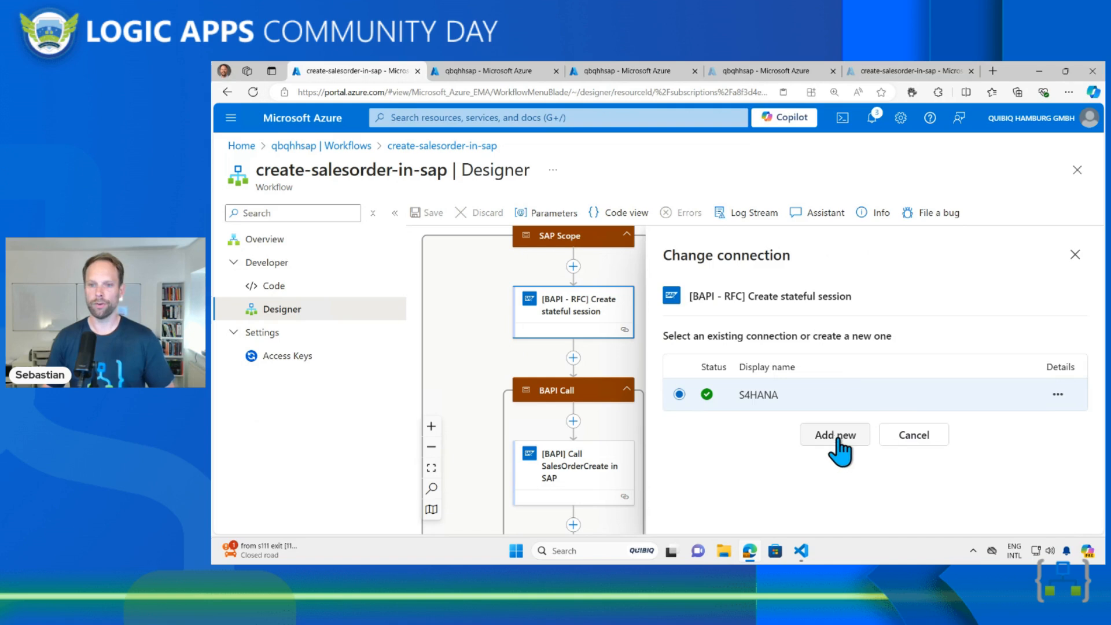
pyautogui.click(838, 439)
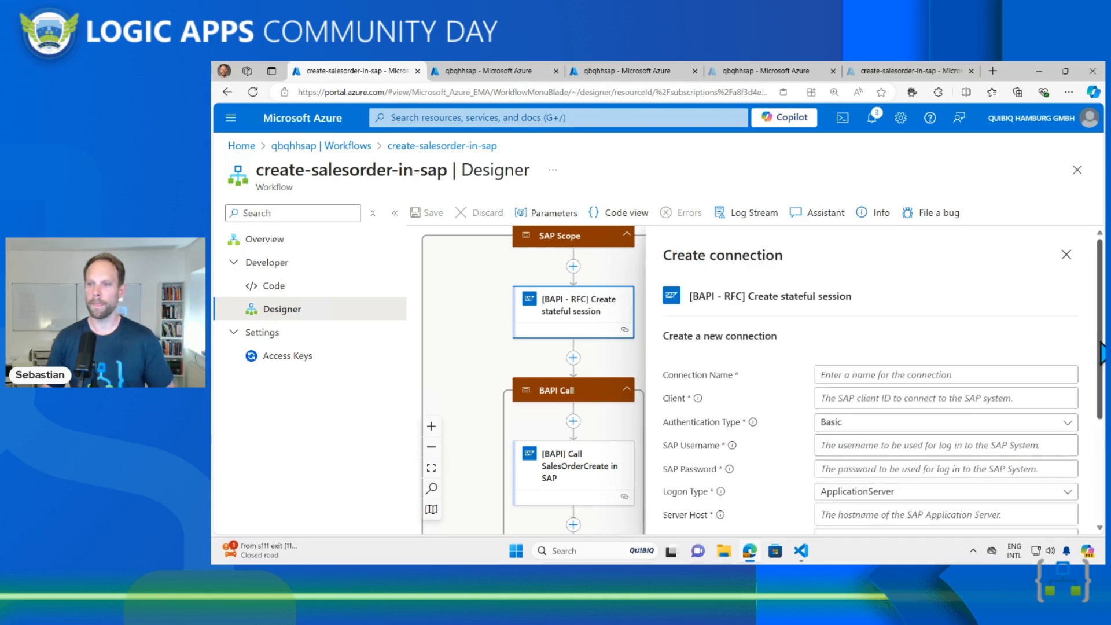
pyautogui.moveTo(1103, 353); pyautogui.dragTo(1098, 398)
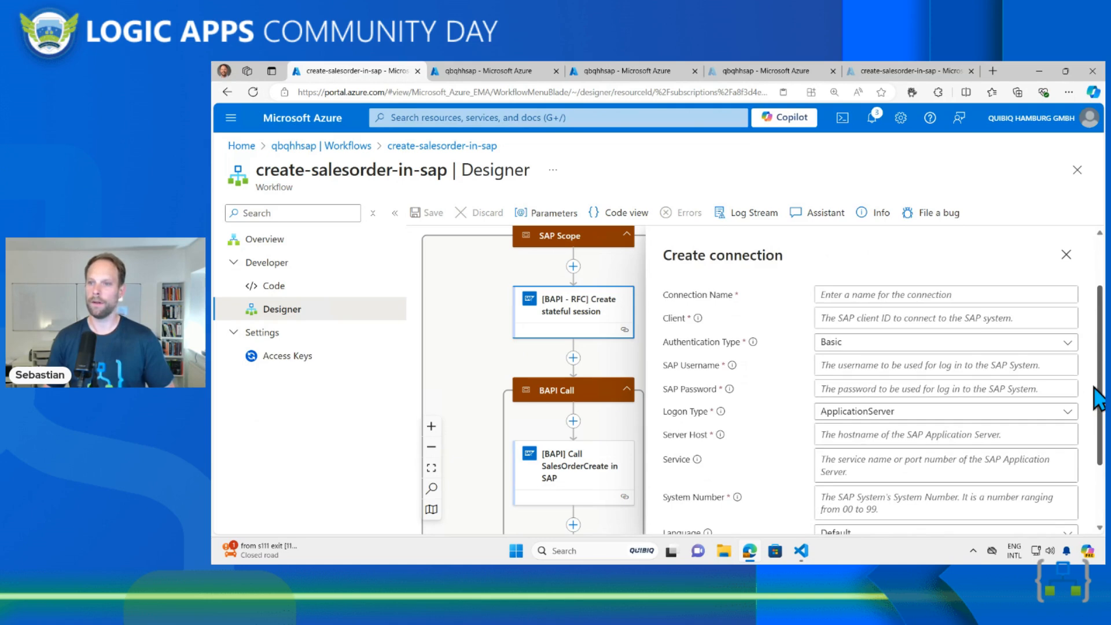
pyautogui.moveTo(1093, 388); pyautogui.dragTo(1094, 393)
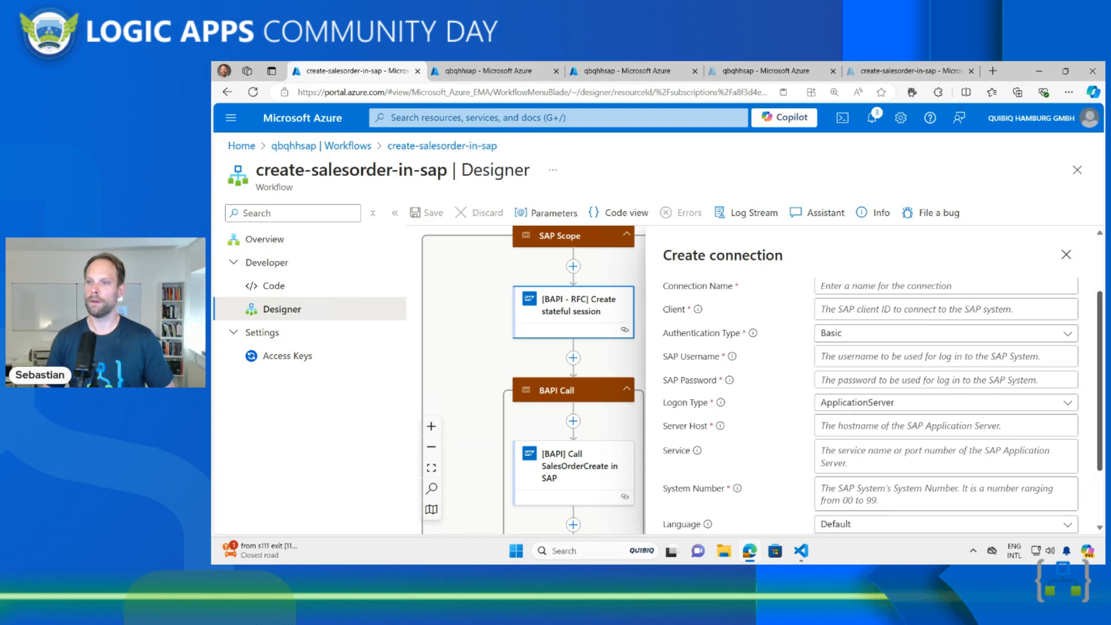
pyautogui.moveTo(1099, 369); pyautogui.dragTo(1099, 354)
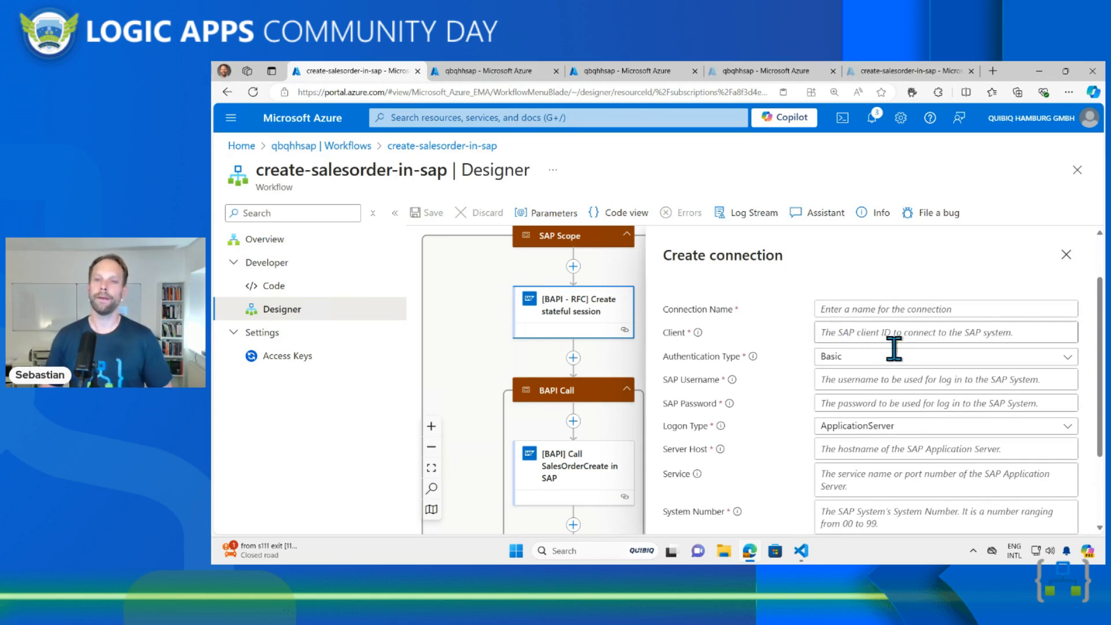
pyautogui.click(906, 362)
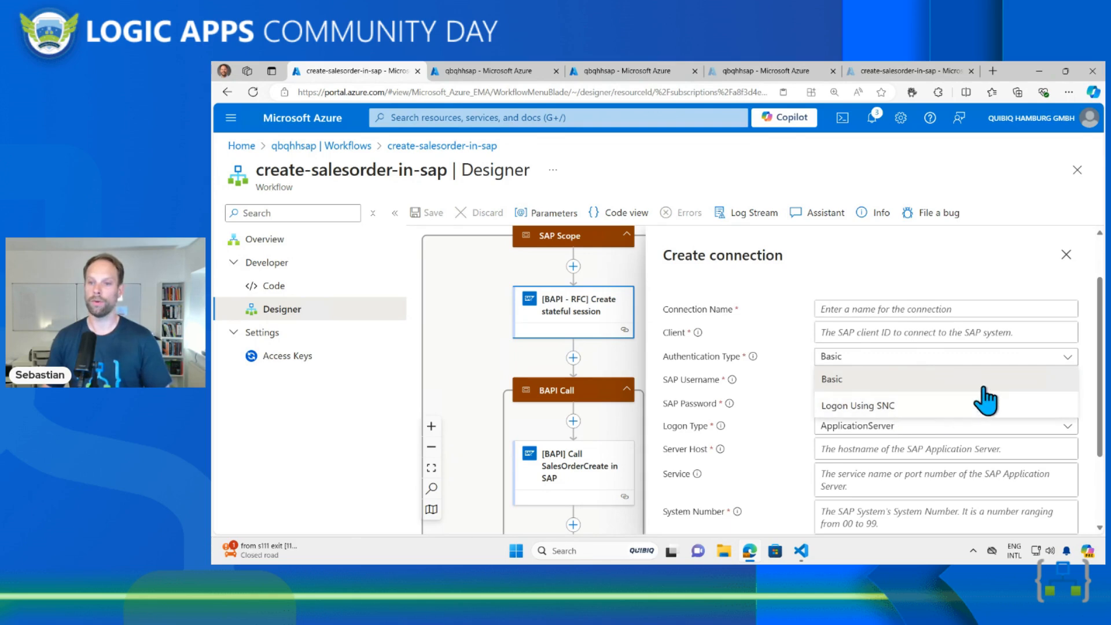
pyautogui.click(1010, 357)
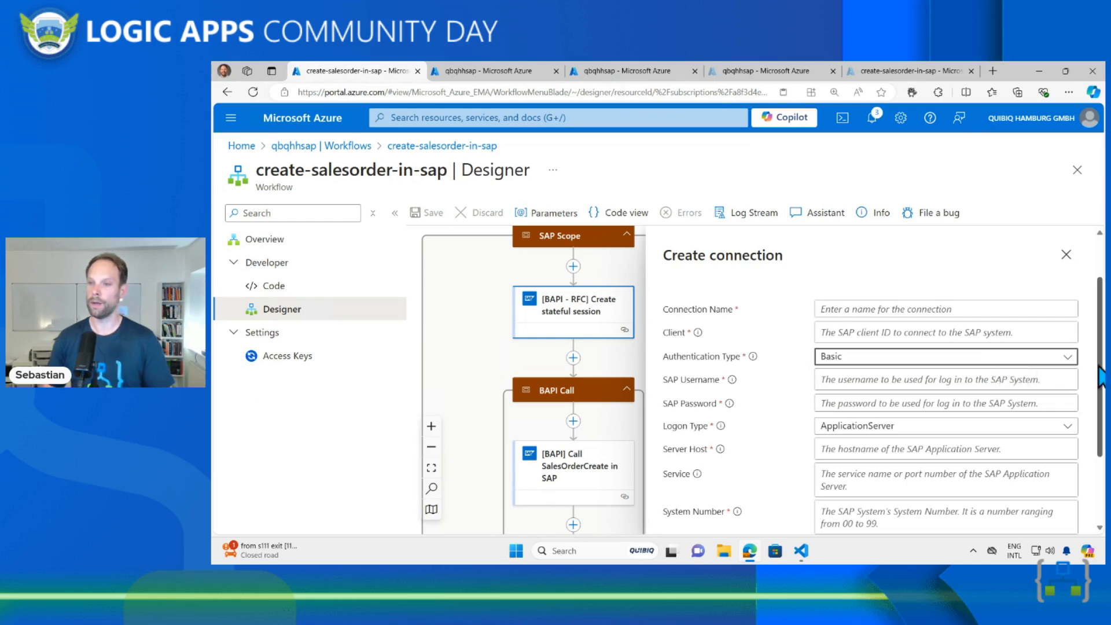
# - Review the remaining logon, server, system number and language fields, cancel the new connection, and close the action's details
pyautogui.moveTo(1101, 376); pyautogui.dragTo(1099, 417)
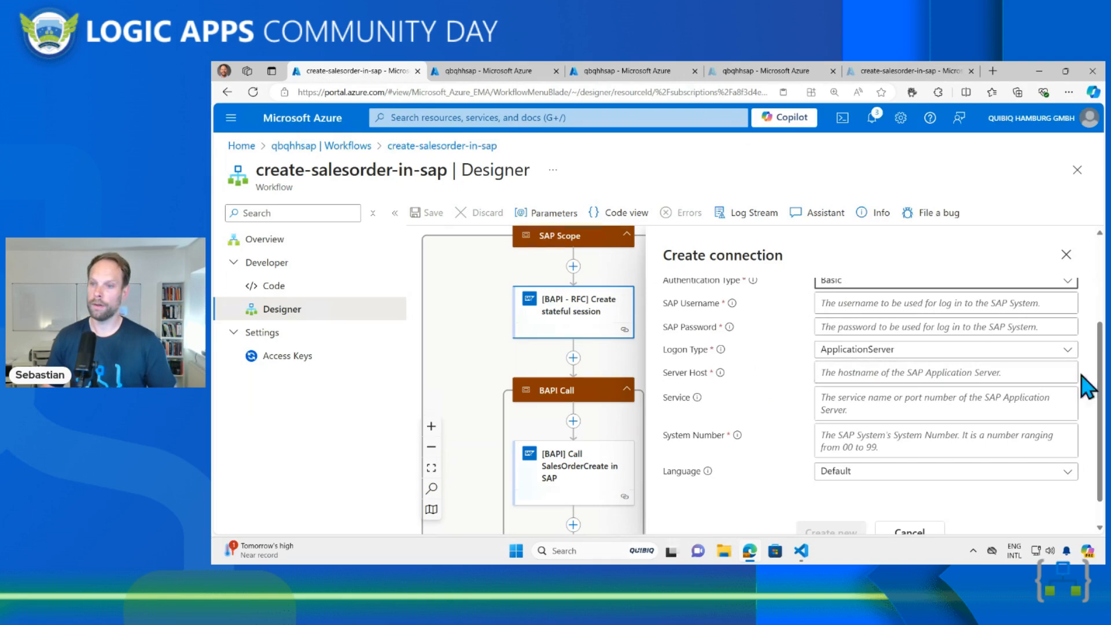
pyautogui.scroll(-2, 1098, 402)
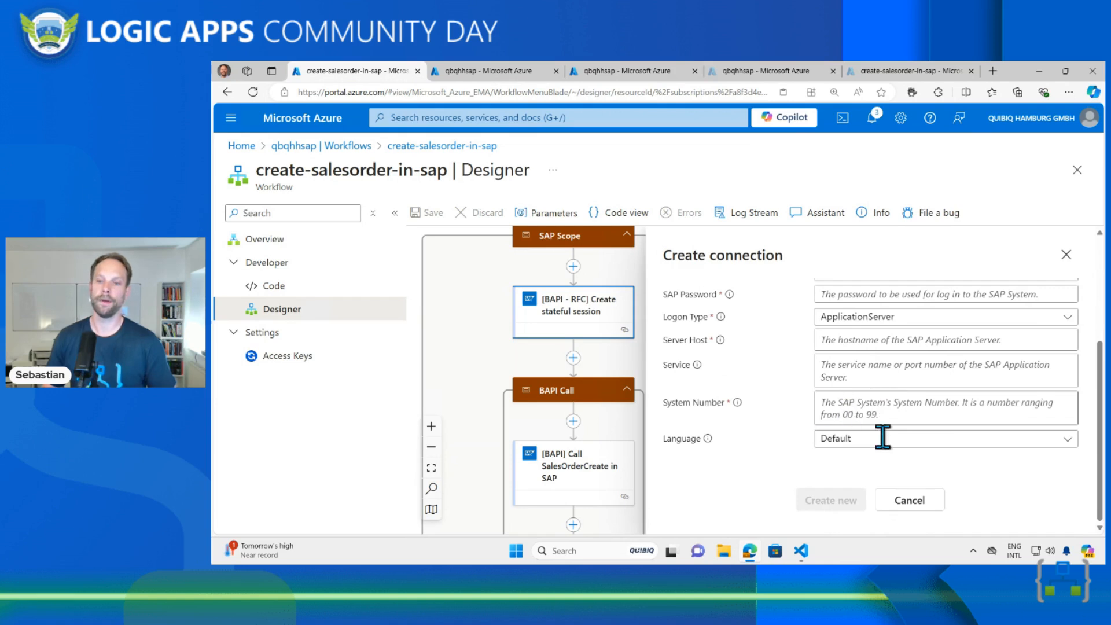
pyautogui.click(910, 501)
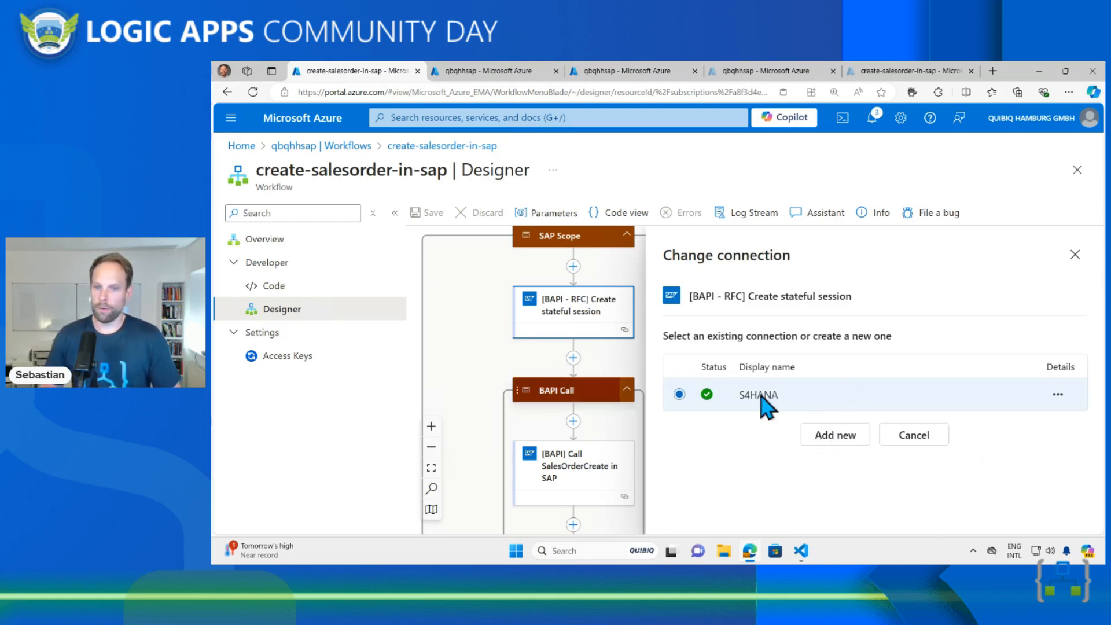
pyautogui.click(1074, 254)
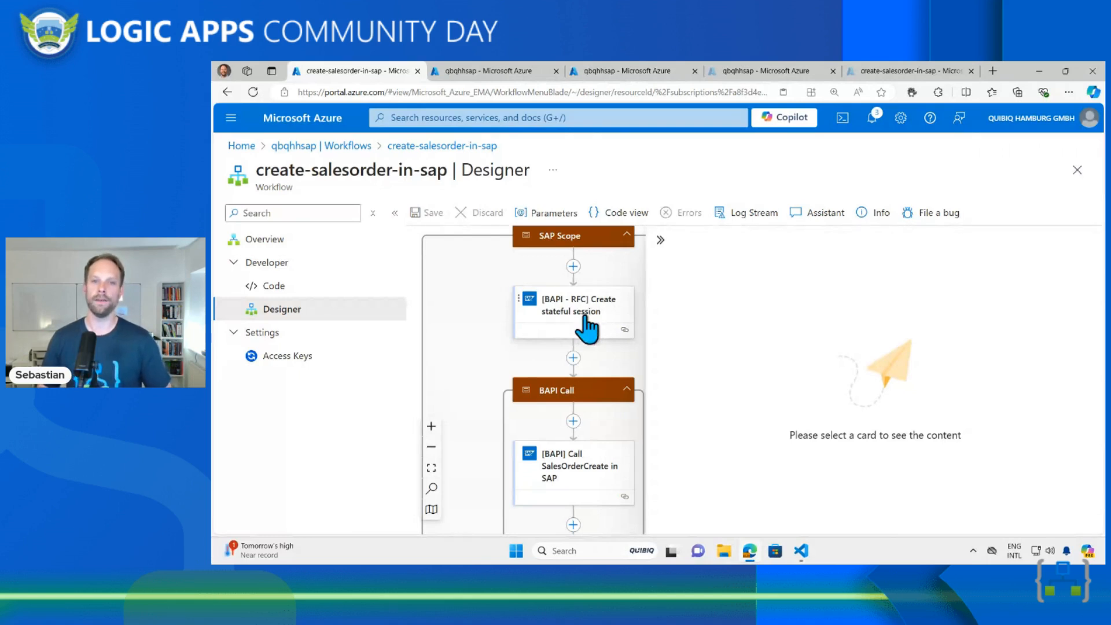
pyautogui.click(661, 239)
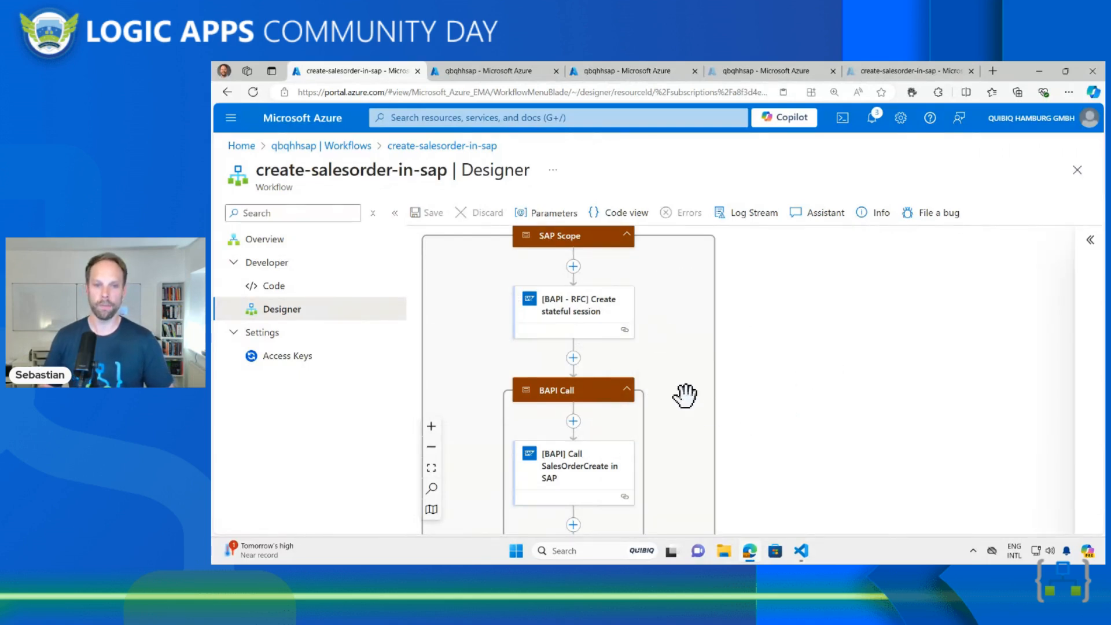
# - Review the parameters of Call SalesOrderCreate in SAP, including the session ID, and trace its XML input back to the Transform XML action
pyautogui.moveTo(749, 429); pyautogui.dragTo(758, 384)
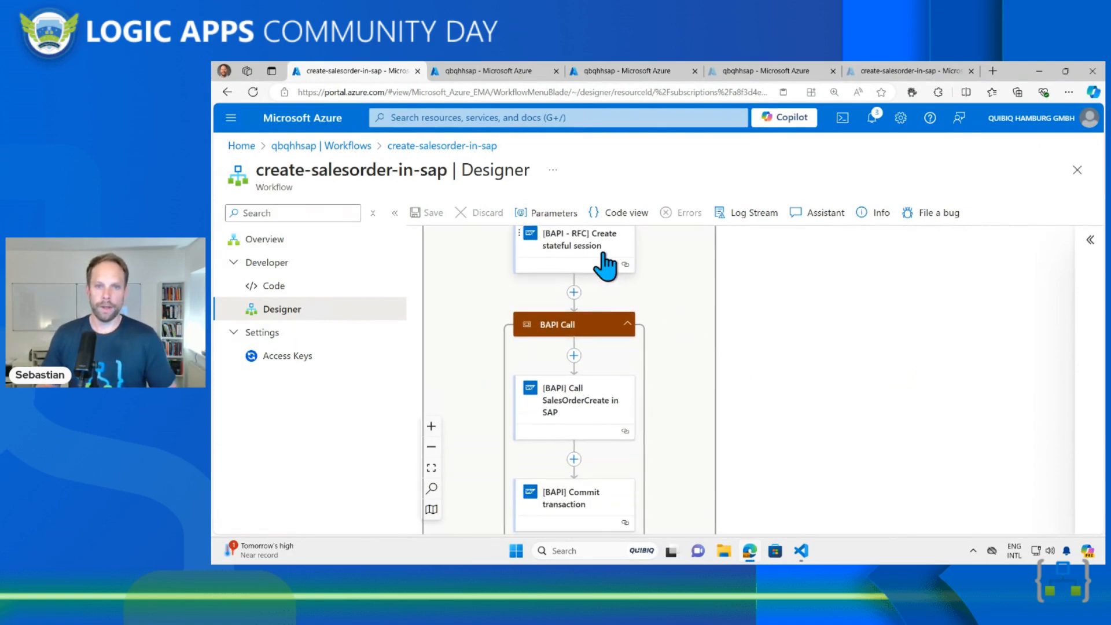
pyautogui.moveTo(754, 335); pyautogui.dragTo(754, 266)
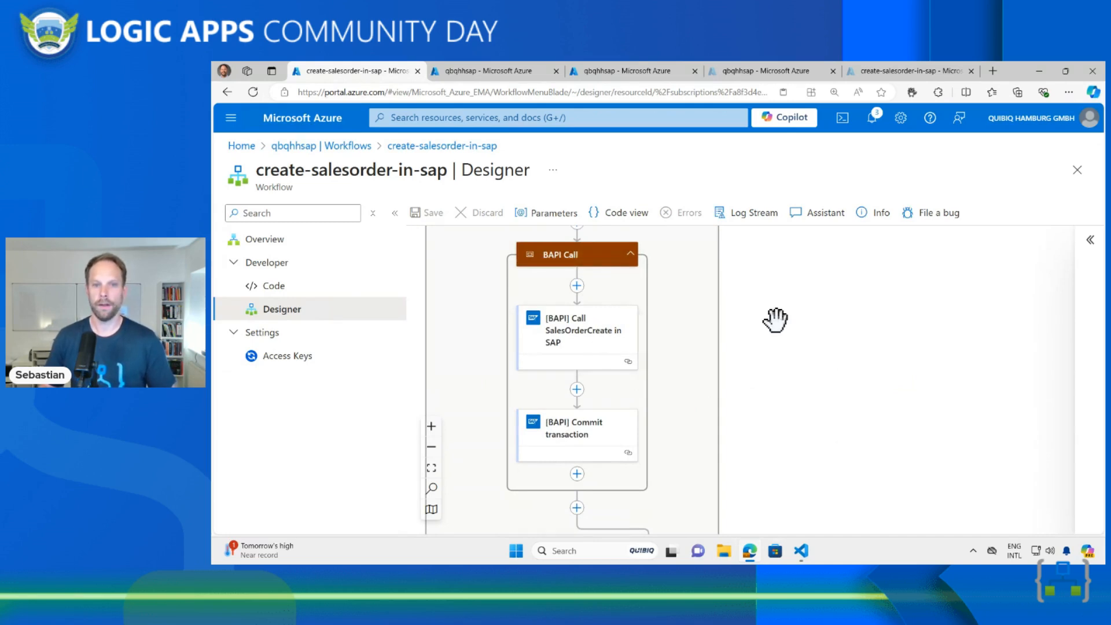
pyautogui.click(562, 324)
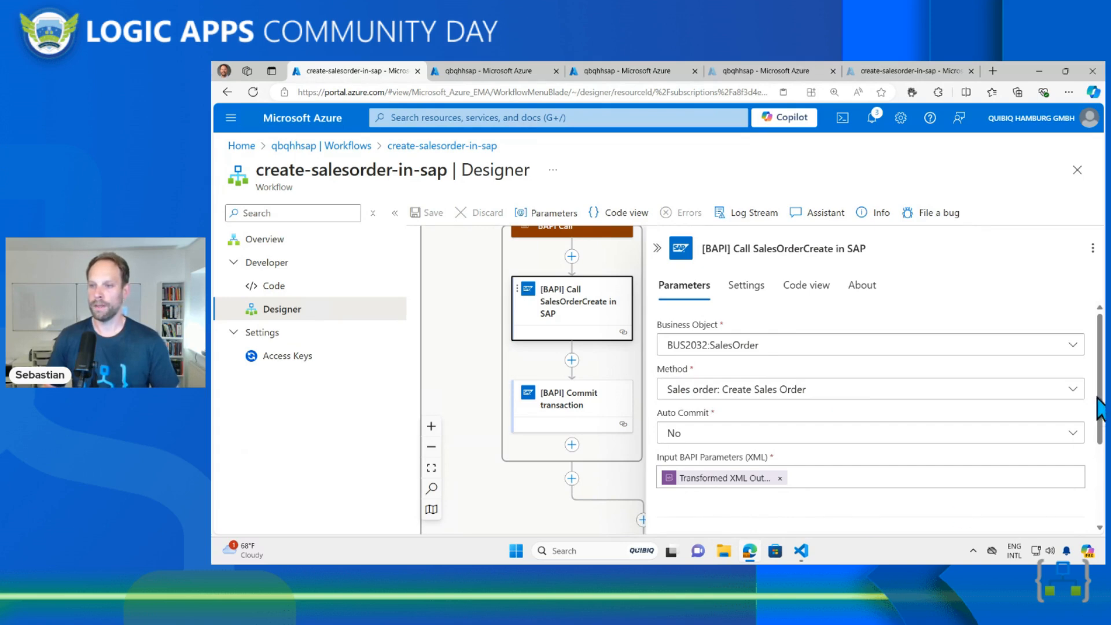
pyautogui.scroll(-2, 1088, 463)
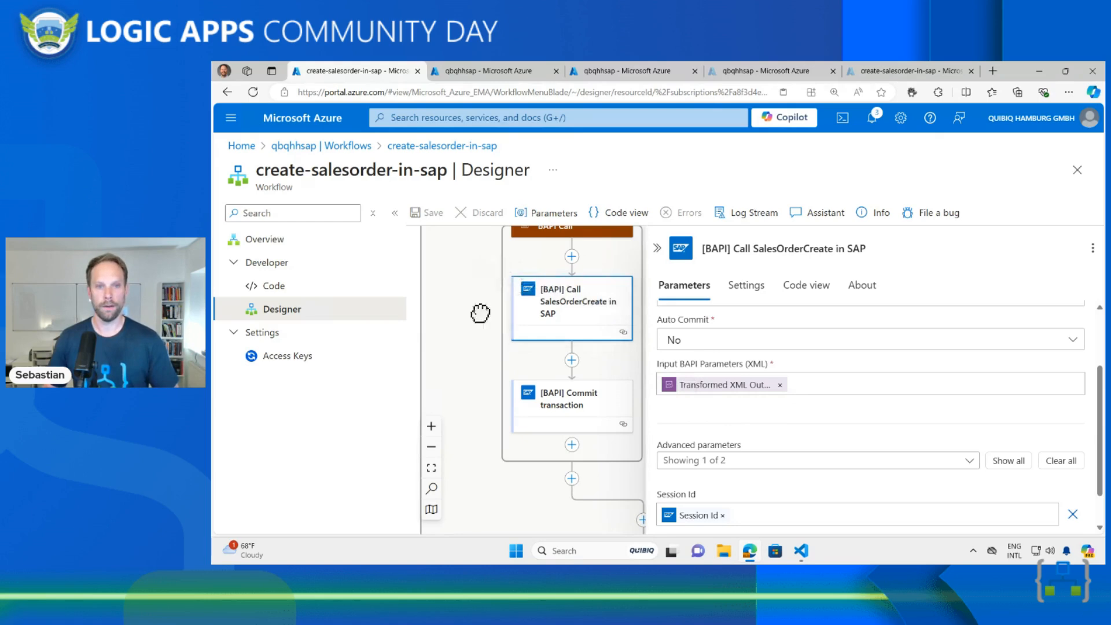
pyautogui.moveTo(479, 316); pyautogui.dragTo(455, 425)
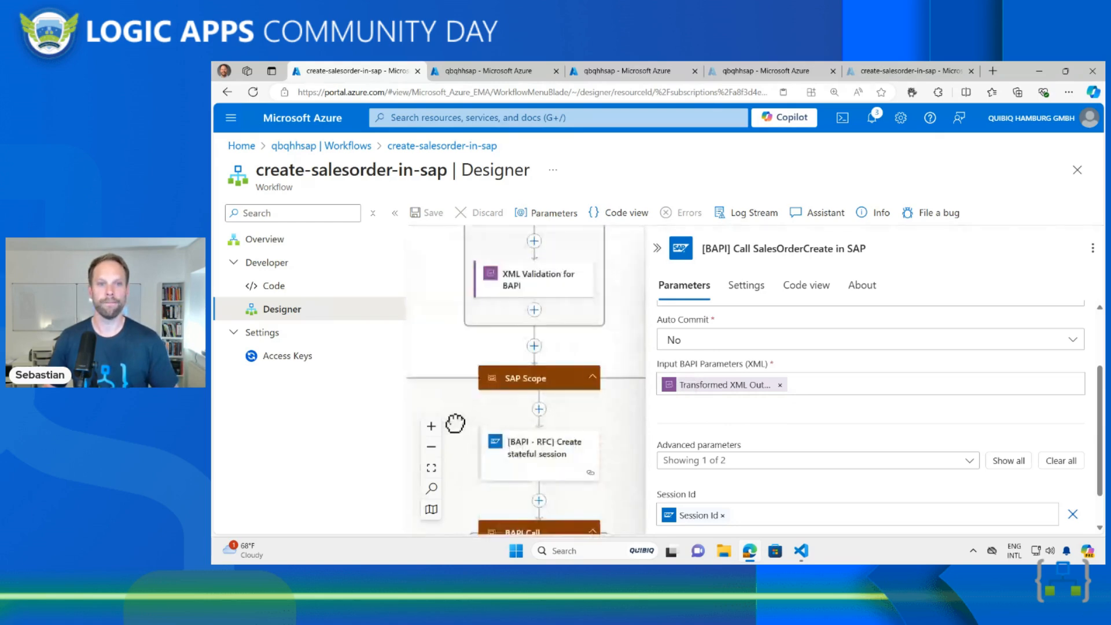
pyautogui.moveTo(445, 261); pyautogui.dragTo(444, 342)
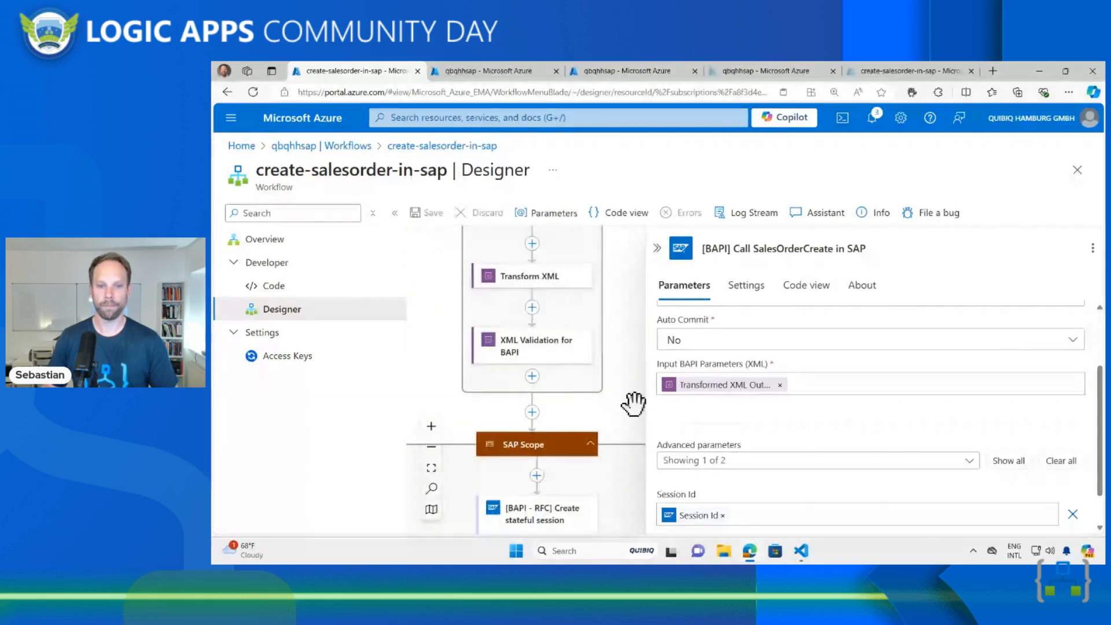
# - Review the session ID, synchronous update and session closing settings of the Commit transaction action and close its details
pyautogui.moveTo(630, 359); pyautogui.dragTo(620, 296)
pyautogui.scroll(-5, 620, 296)
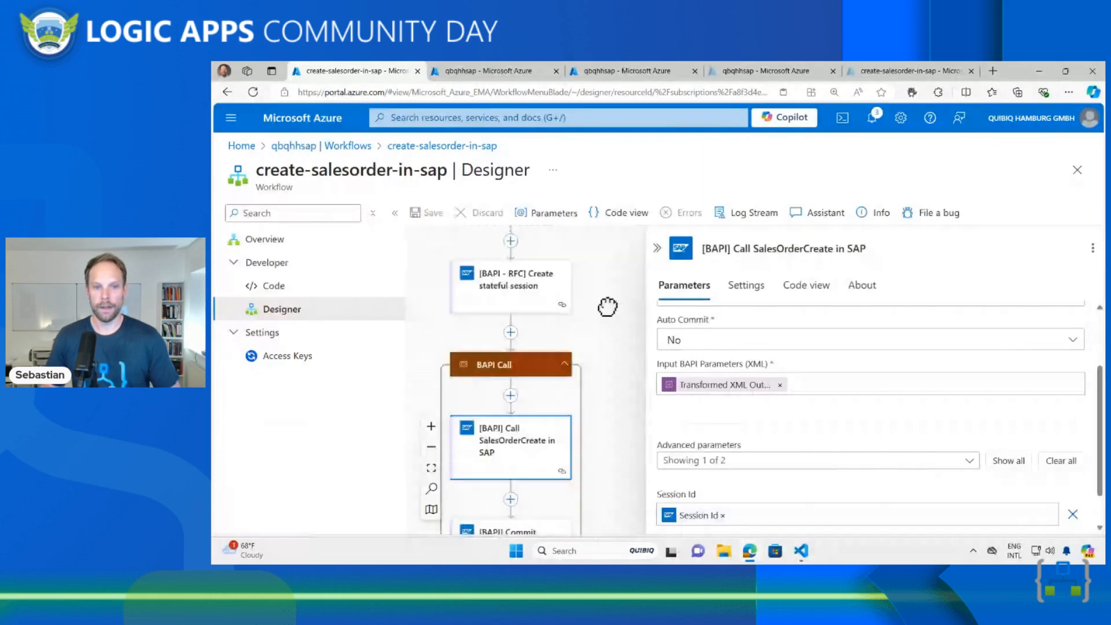
pyautogui.moveTo(606, 342); pyautogui.dragTo(608, 317)
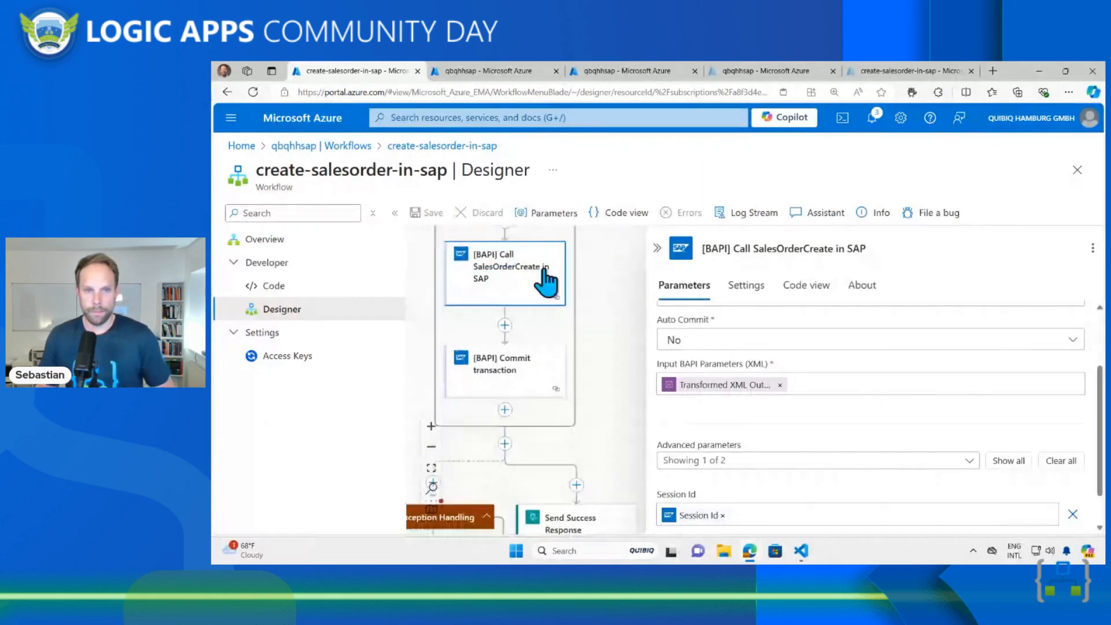
pyautogui.click(523, 375)
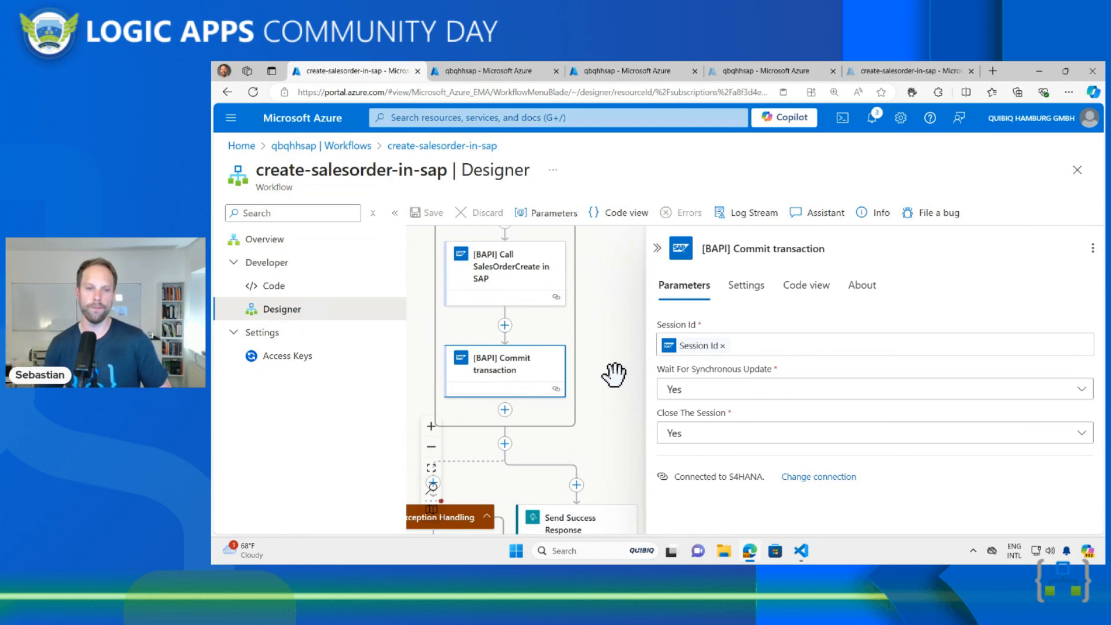
pyautogui.click(653, 246)
# - Examine the Exception Handling scope and the Roll back transaction action's session ID and session closing settings, and close its details
pyautogui.moveTo(871, 386); pyautogui.dragTo(772, 345)
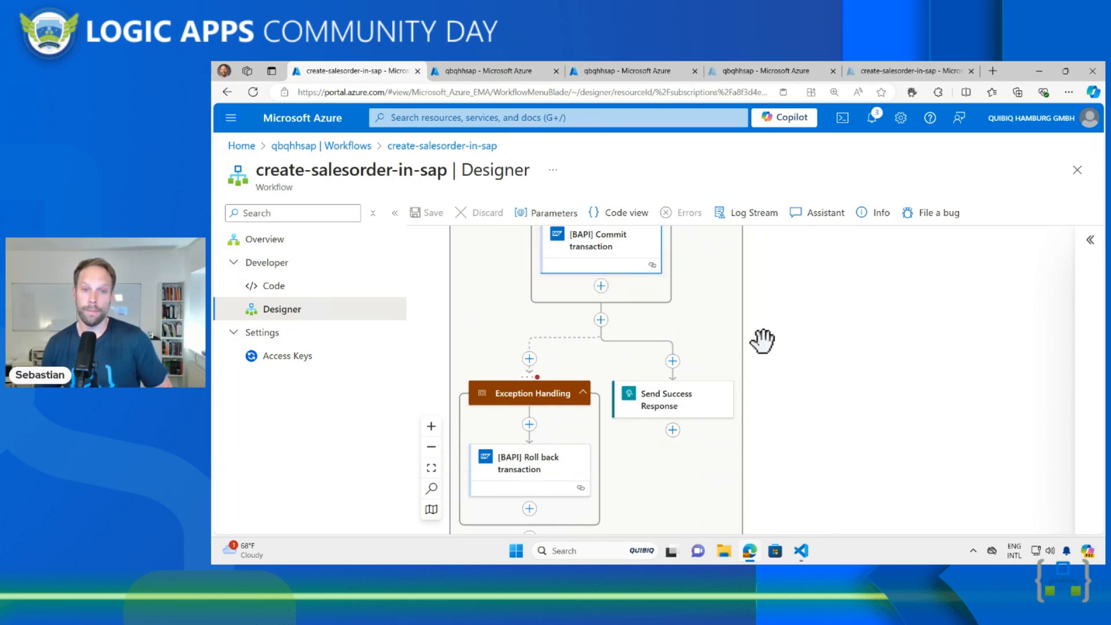
pyautogui.scroll(-2, 781, 336)
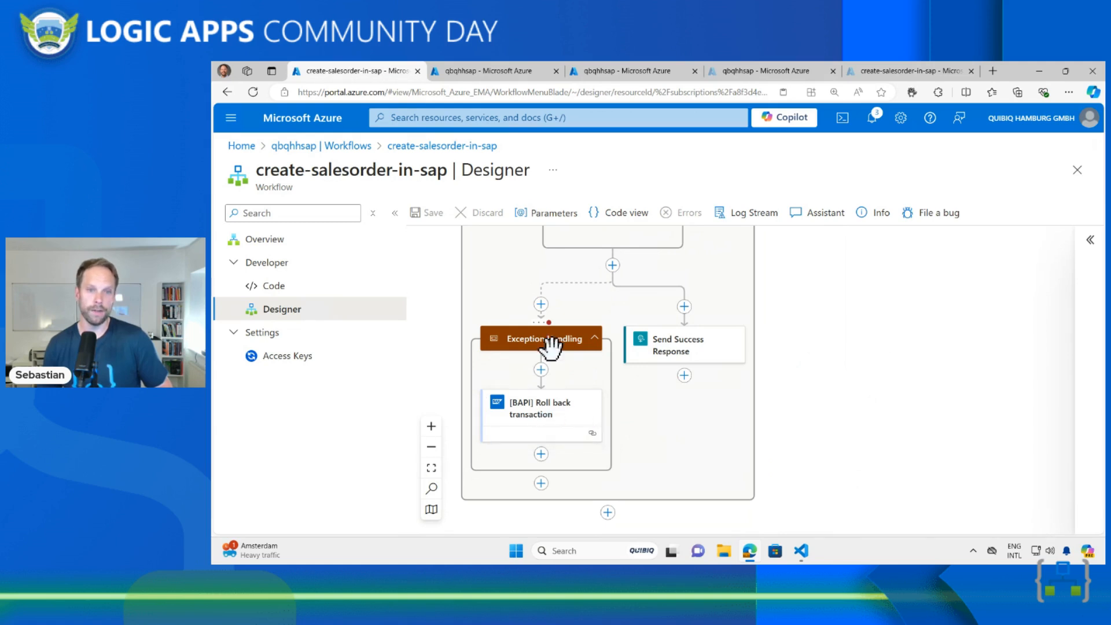
pyautogui.moveTo(549, 323)
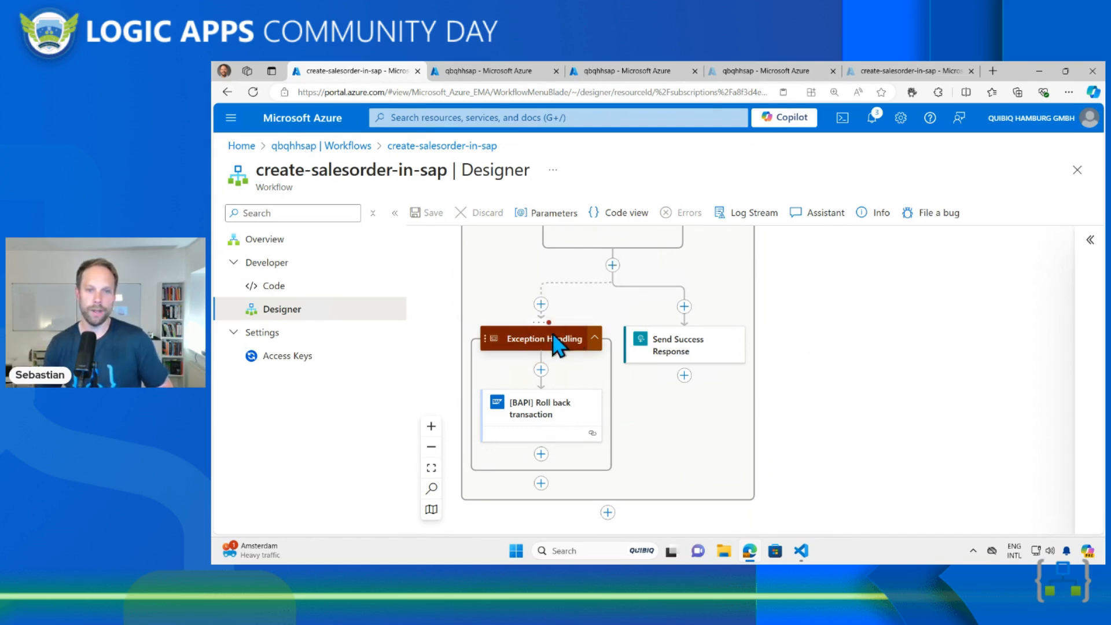
pyautogui.click(551, 414)
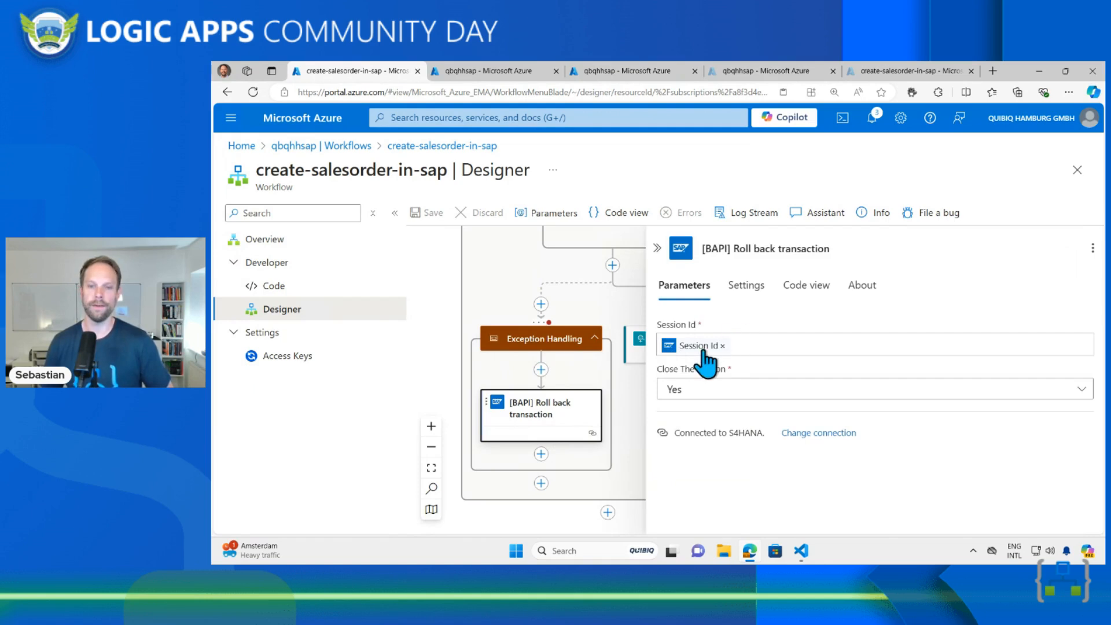
pyautogui.moveTo(703, 352)
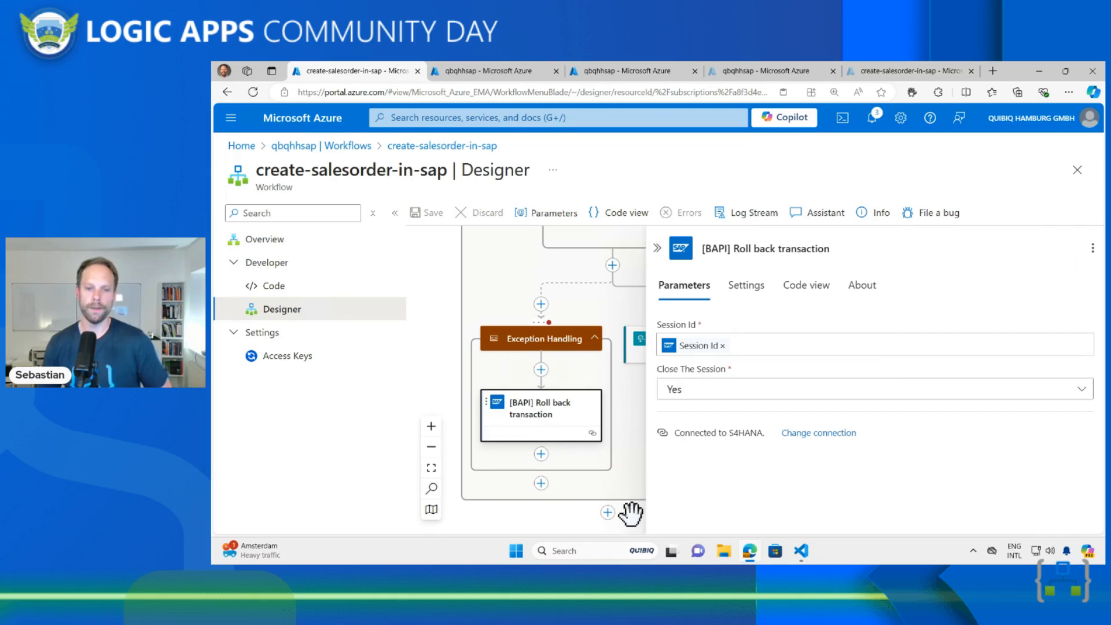
pyautogui.moveTo(631, 513); pyautogui.dragTo(627, 513)
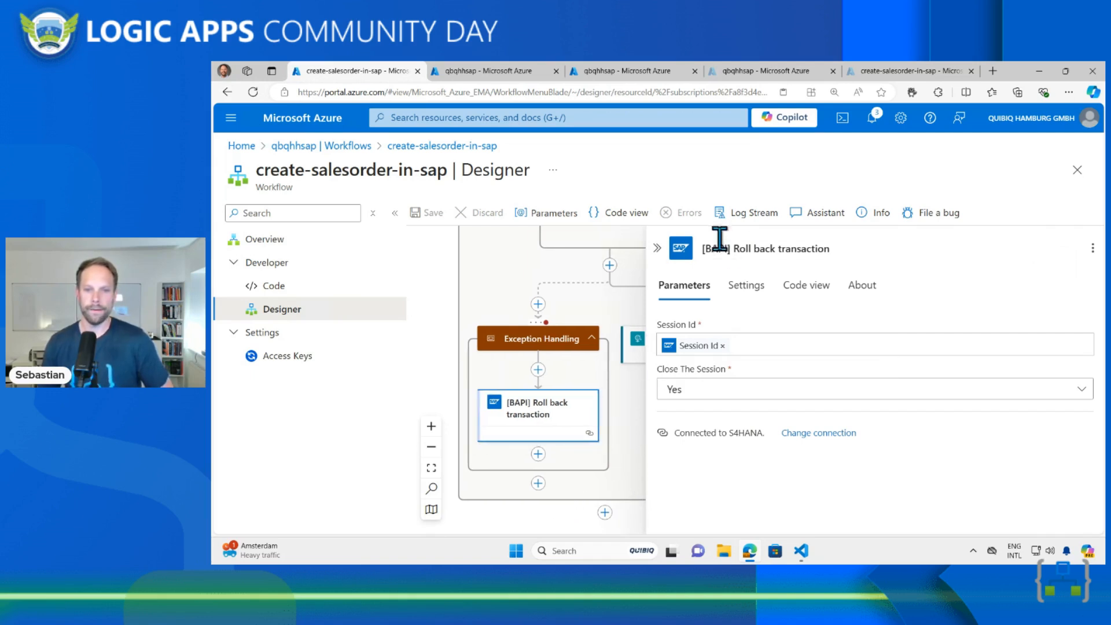
pyautogui.click(657, 247)
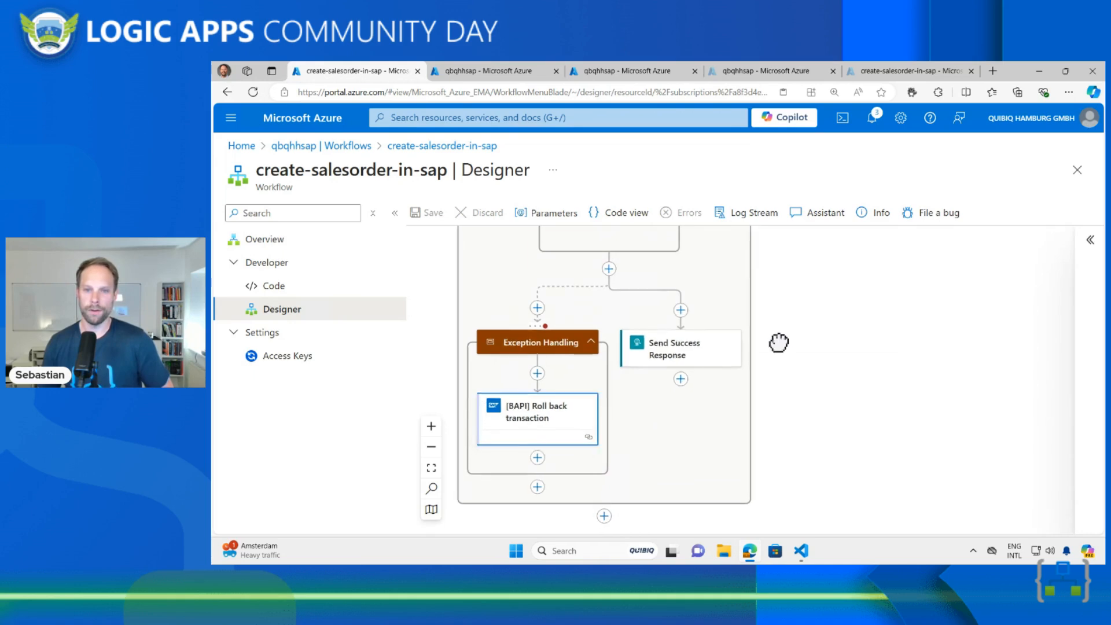
# - Review the status code, headers and response body of the Send Success Response action and close its details
pyautogui.click(677, 398)
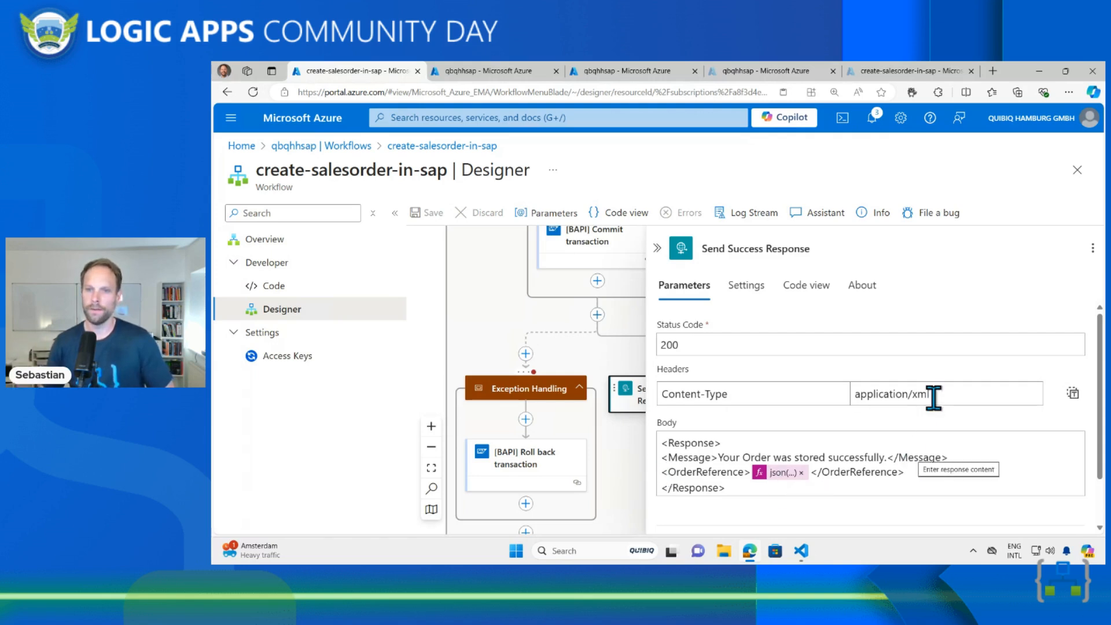
pyautogui.click(657, 247)
pyautogui.scroll(-5, 885, 422)
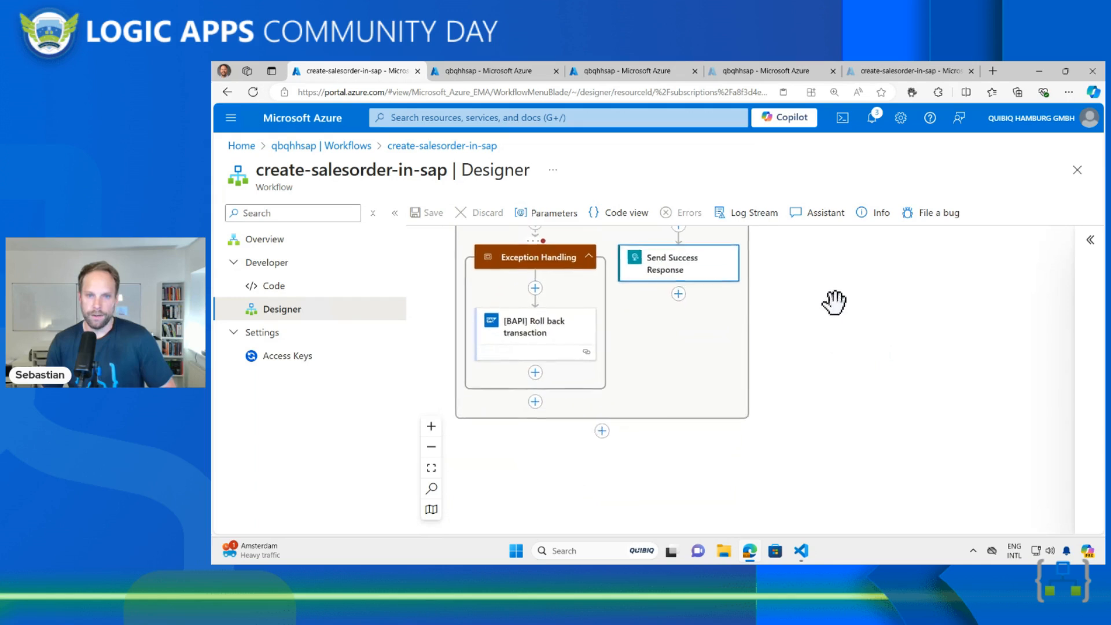
pyautogui.scroll(3, 818, 354)
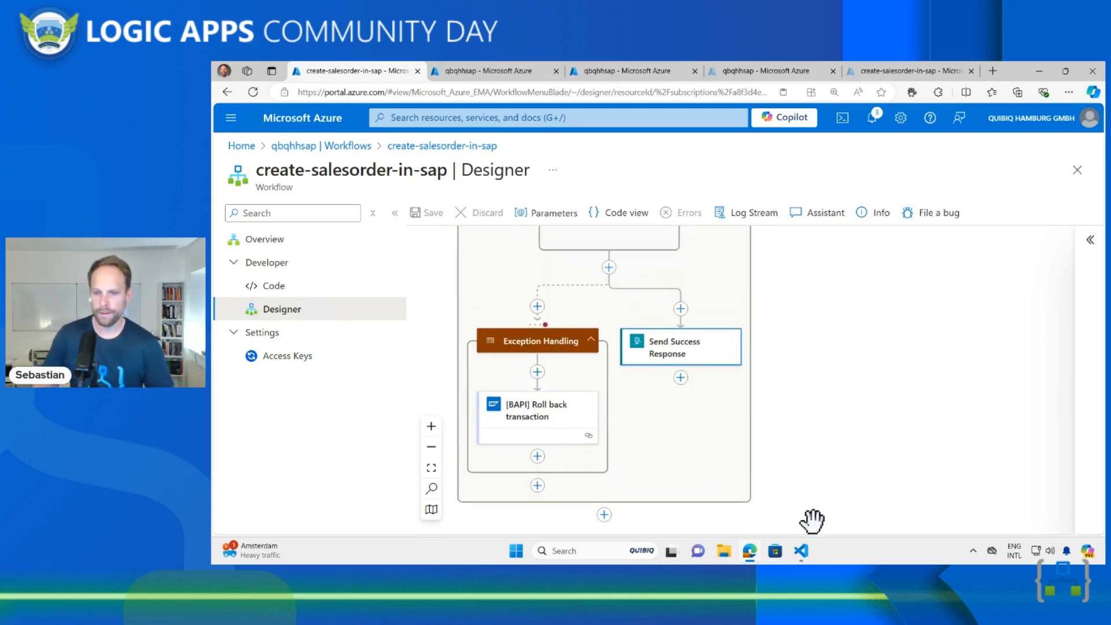
# - Switch to Visual Studio Code, open the MapRequestToSalesOrderBapi map file, and show the MapRequestToSalesOrderBapi data mapper view
pyautogui.moveTo(808, 549)
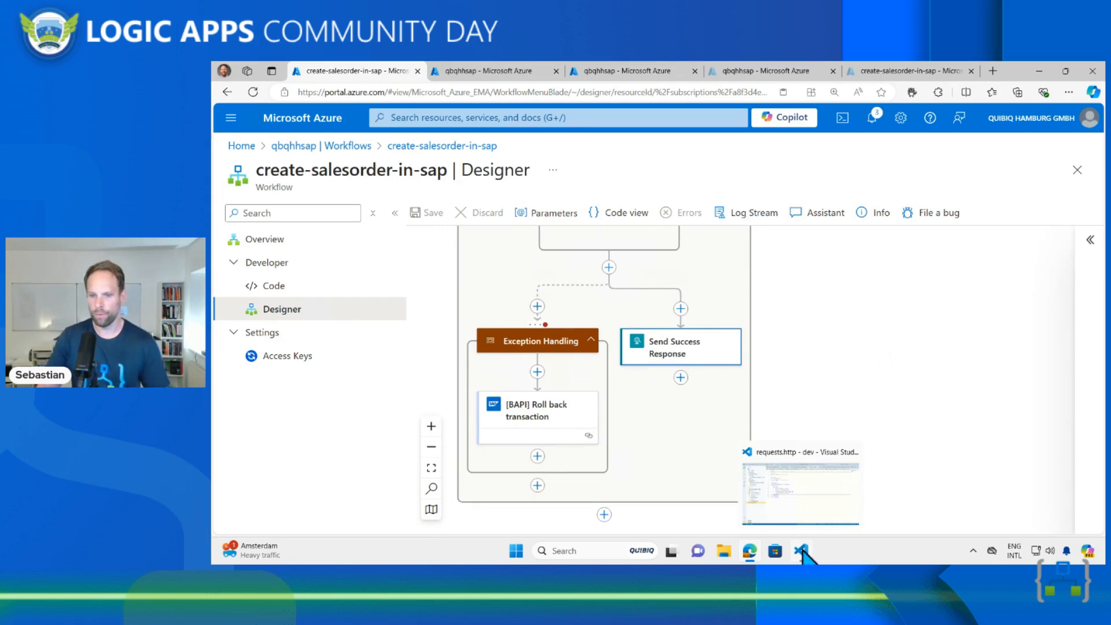
pyautogui.click(802, 551)
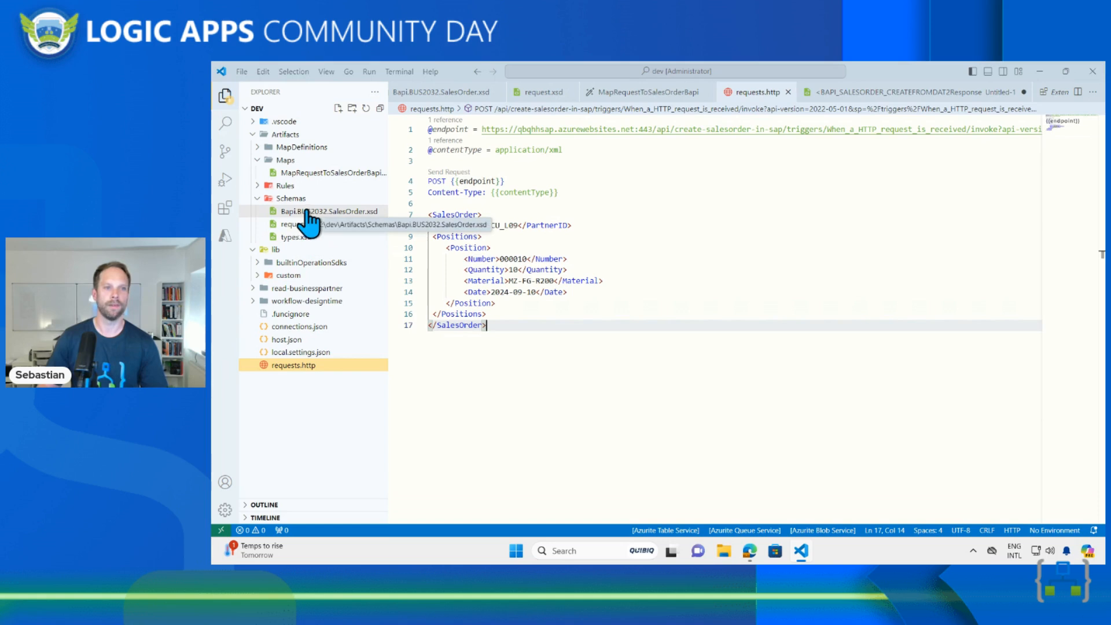
pyautogui.click(313, 173)
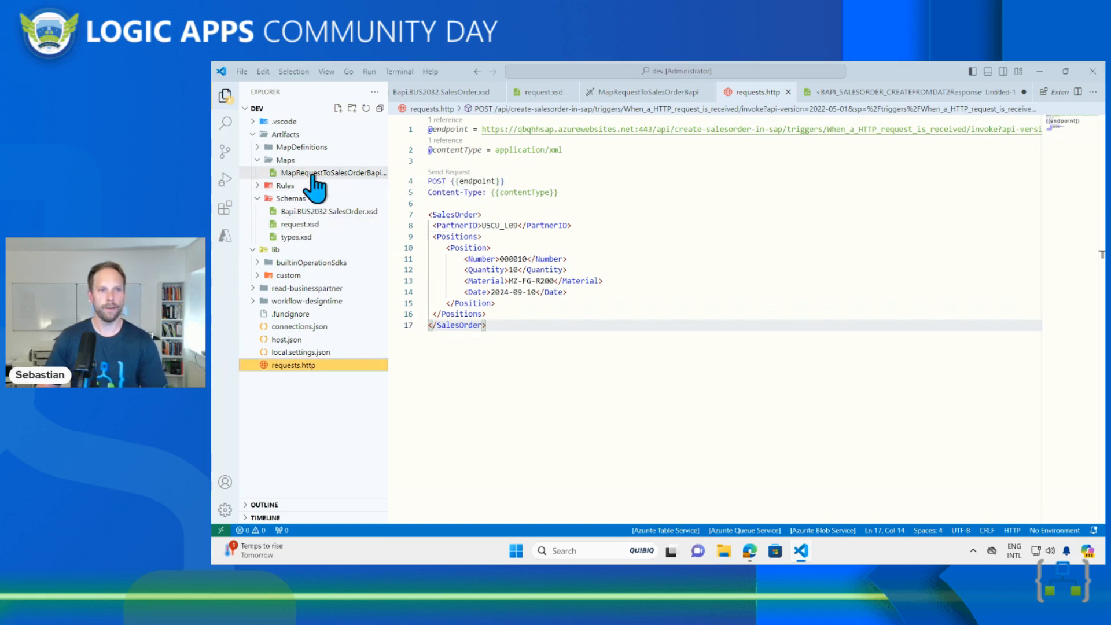
pyautogui.click(637, 94)
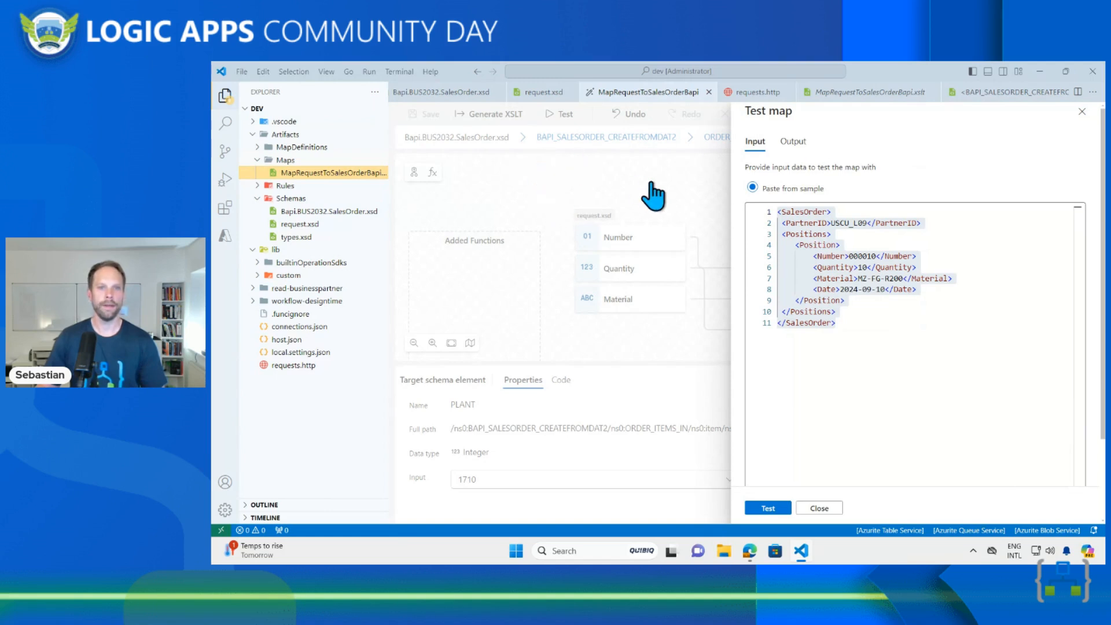
# - Test the MapRequestToSalesOrderBapi map with the sample SalesOrder XML and examine the response body
pyautogui.click(1082, 111)
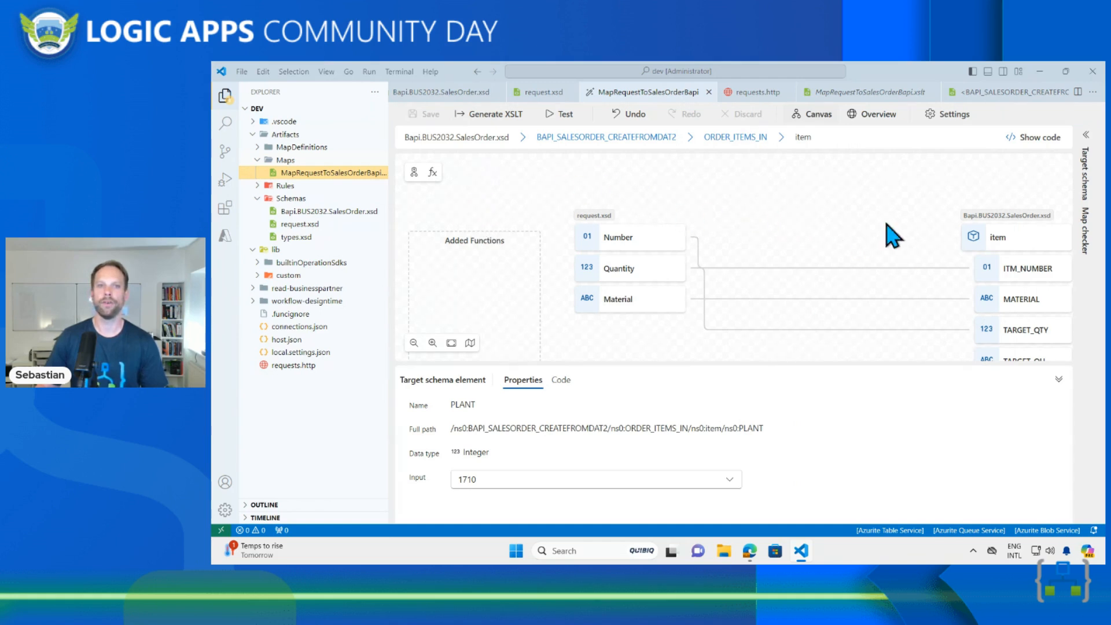
pyautogui.moveTo(650, 191); pyautogui.dragTo(553, 191)
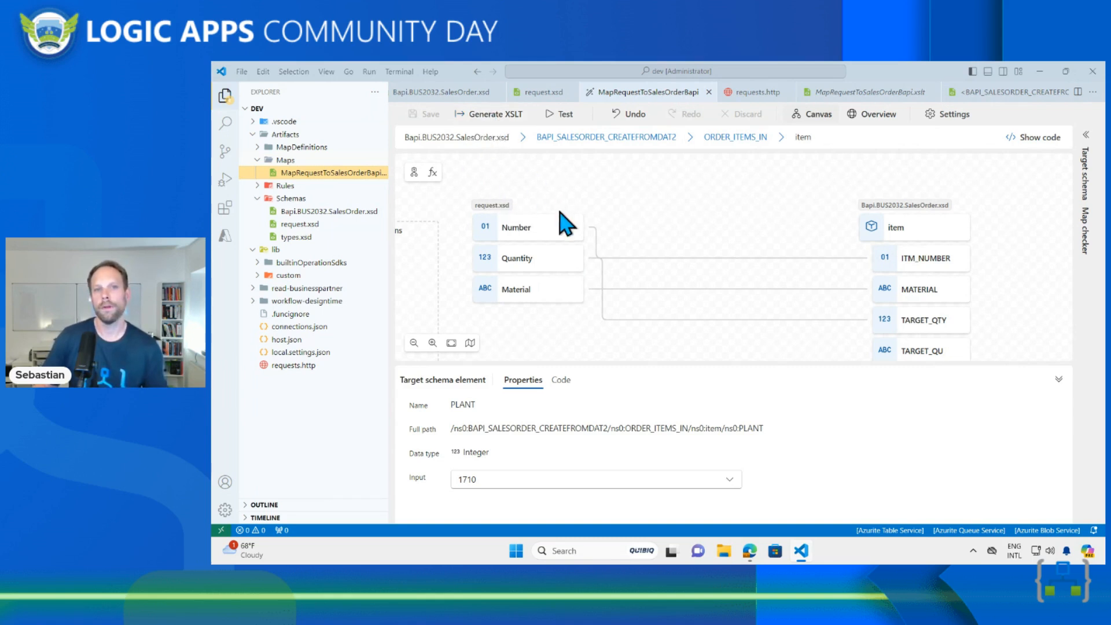
pyautogui.click(566, 117)
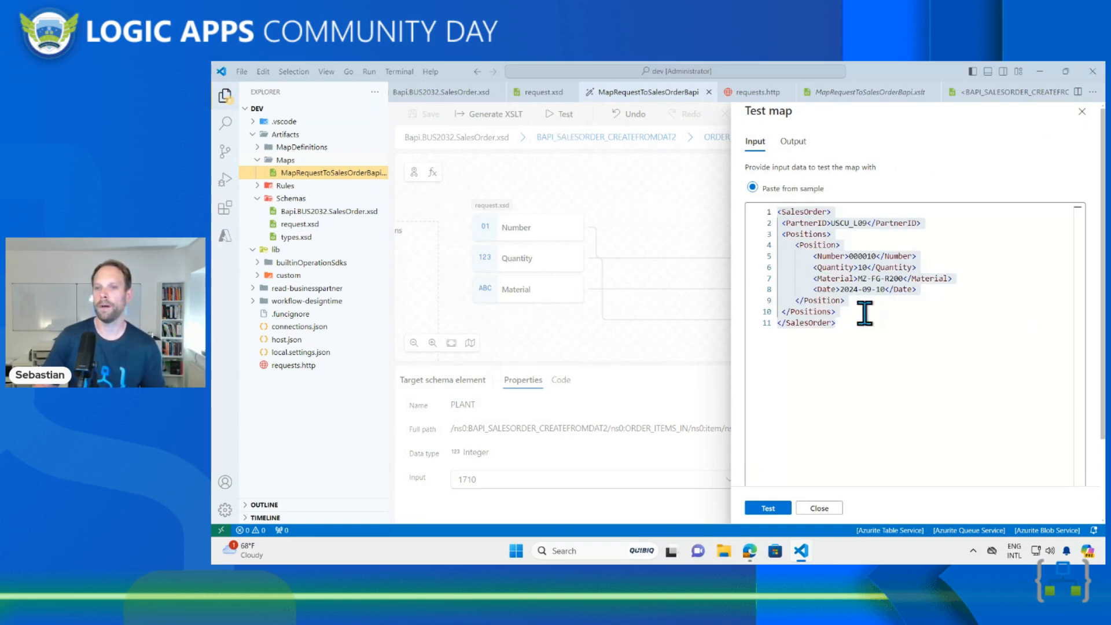
pyautogui.click(770, 509)
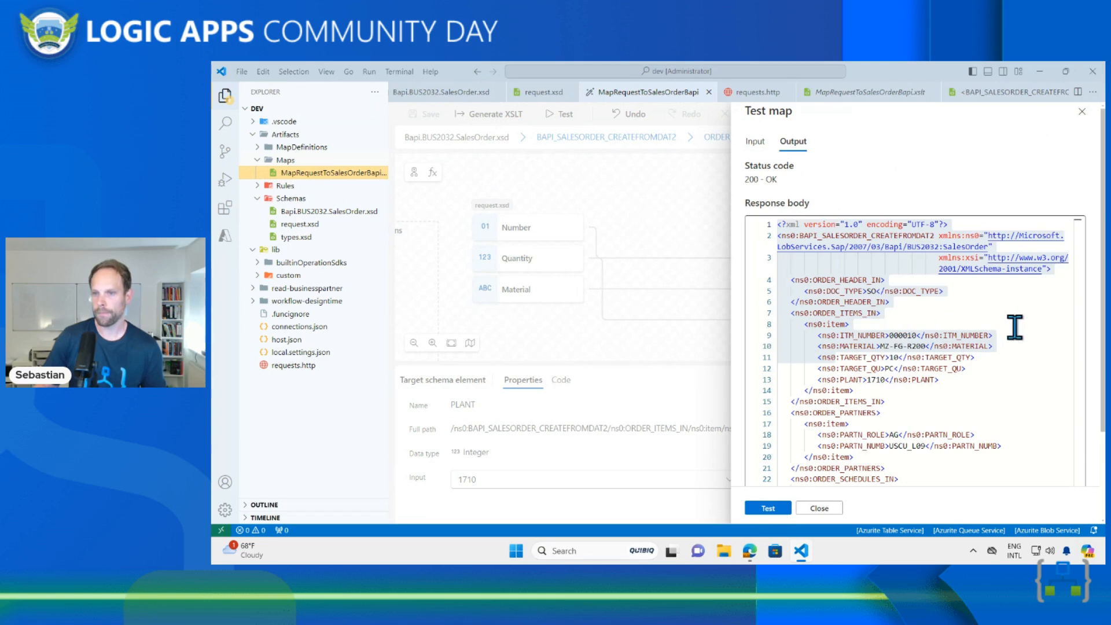
pyautogui.click(1014, 324)
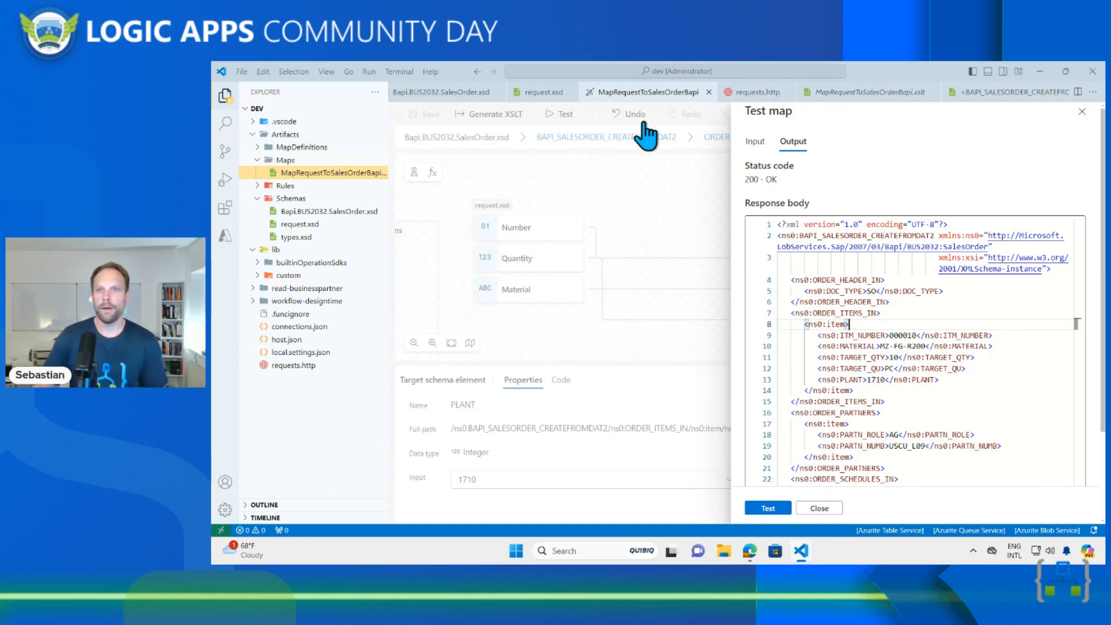
# - Open requests.http and set the Quantity in the SalesOrder request body to 12
pyautogui.click(761, 92)
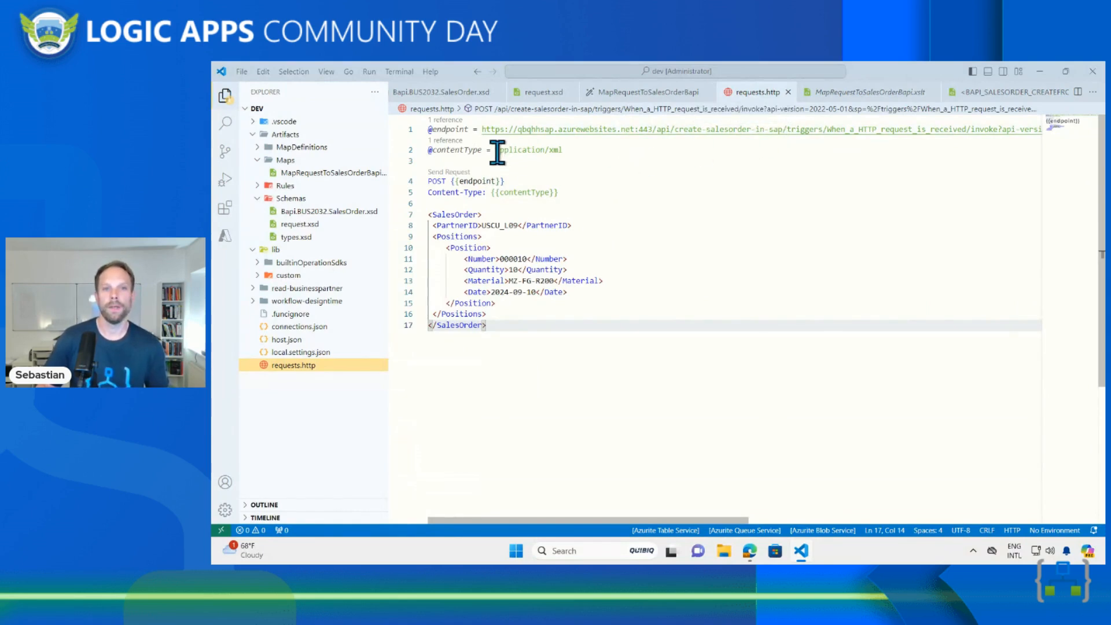
pyautogui.click(565, 149)
pyautogui.click(511, 206)
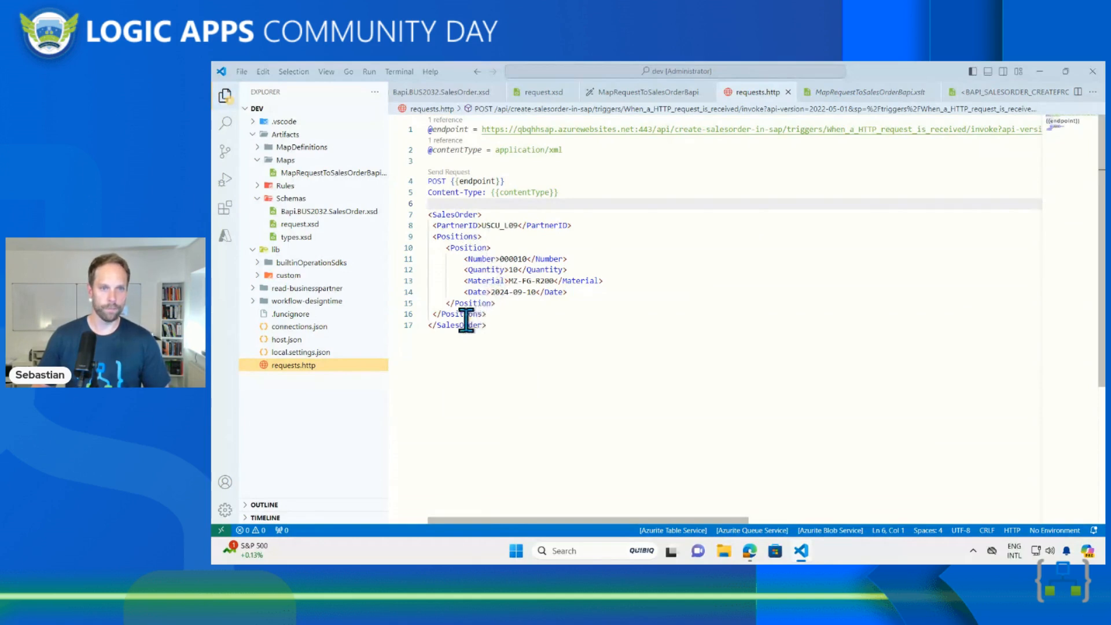
pyautogui.click(510, 270)
pyautogui.hotkey('shift', 'Right')
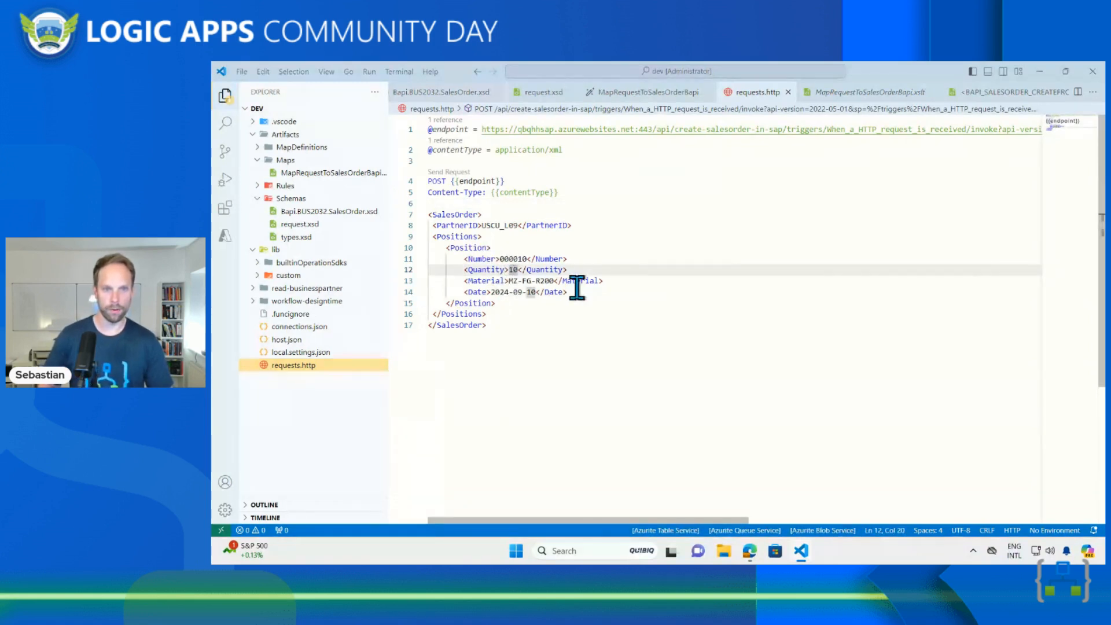
pyautogui.write('2')
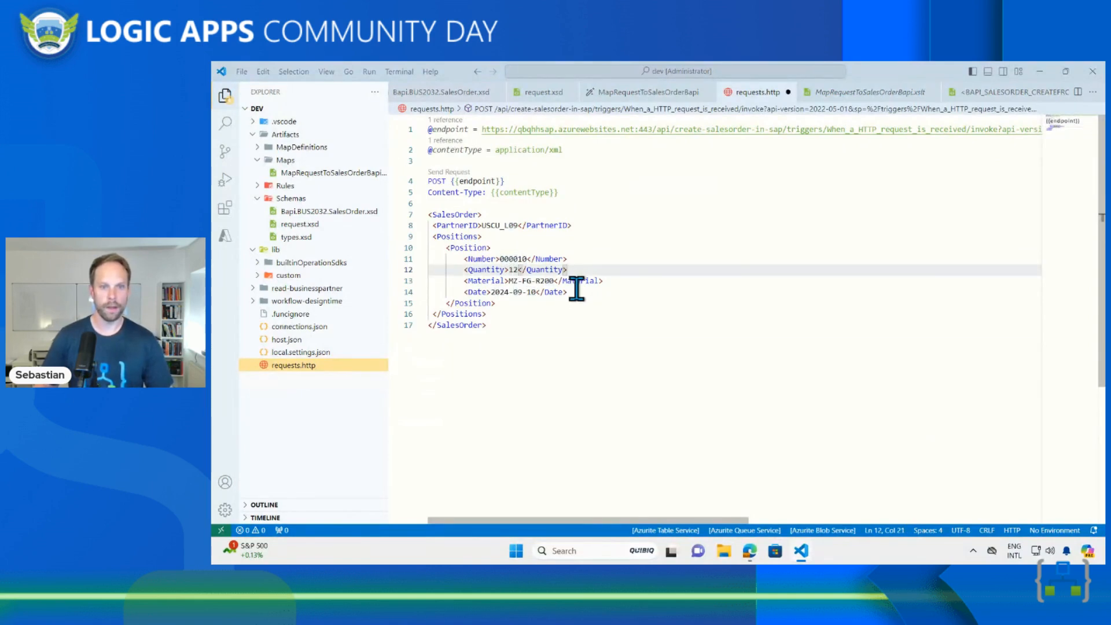
pyautogui.click(557, 307)
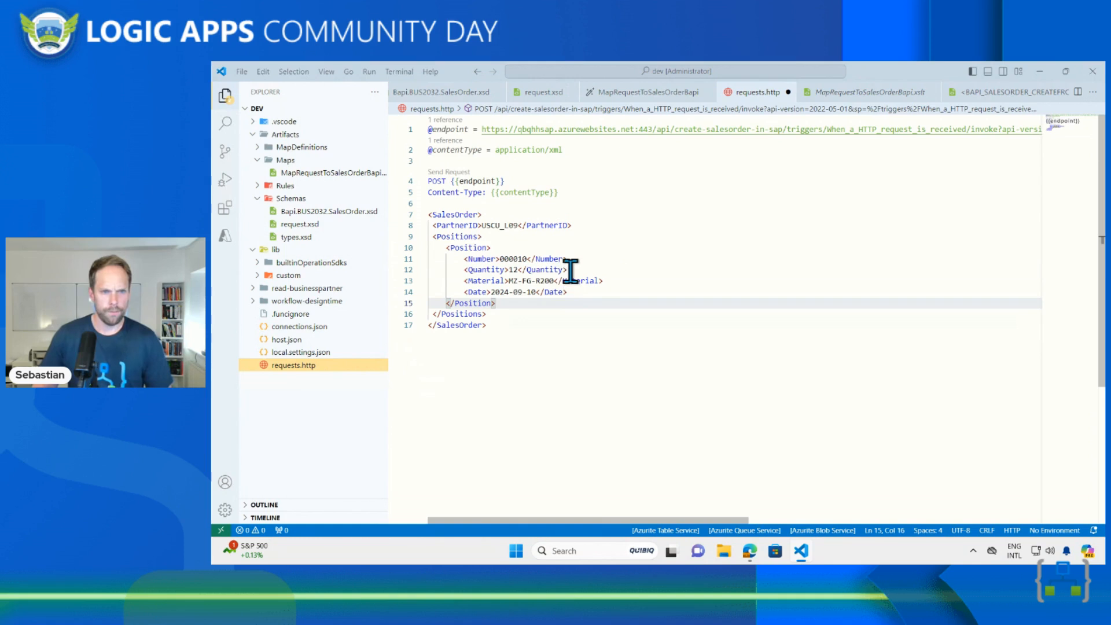
# - Make the XML invalid by removing the closing bracket from the opening Positions tag, send the request, and examine the error response
pyautogui.click(524, 237)
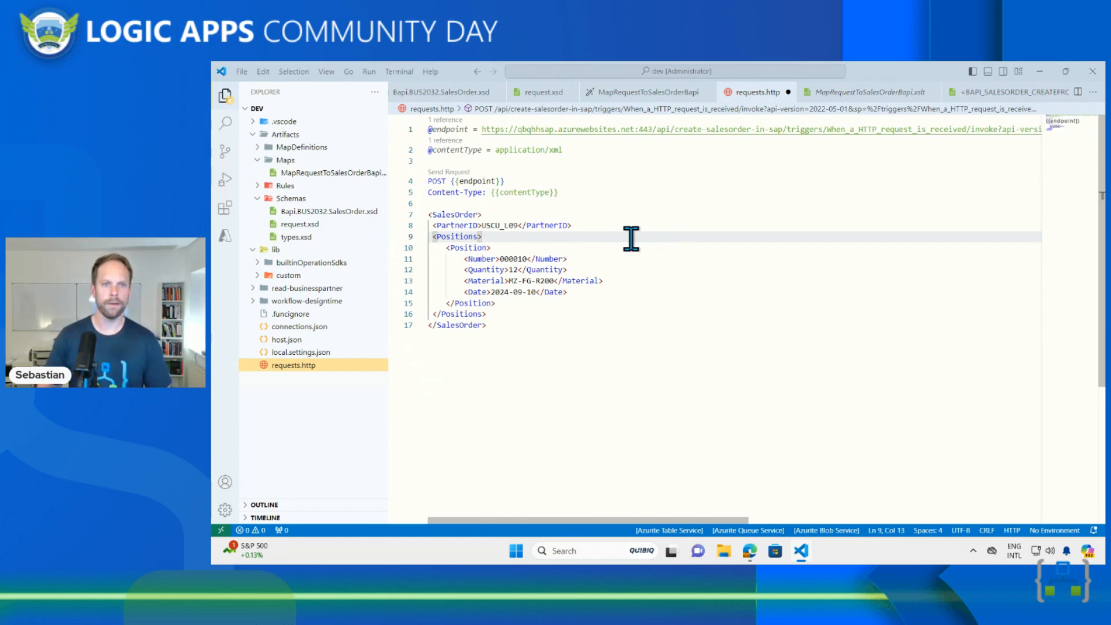
pyautogui.press('BackSpace')
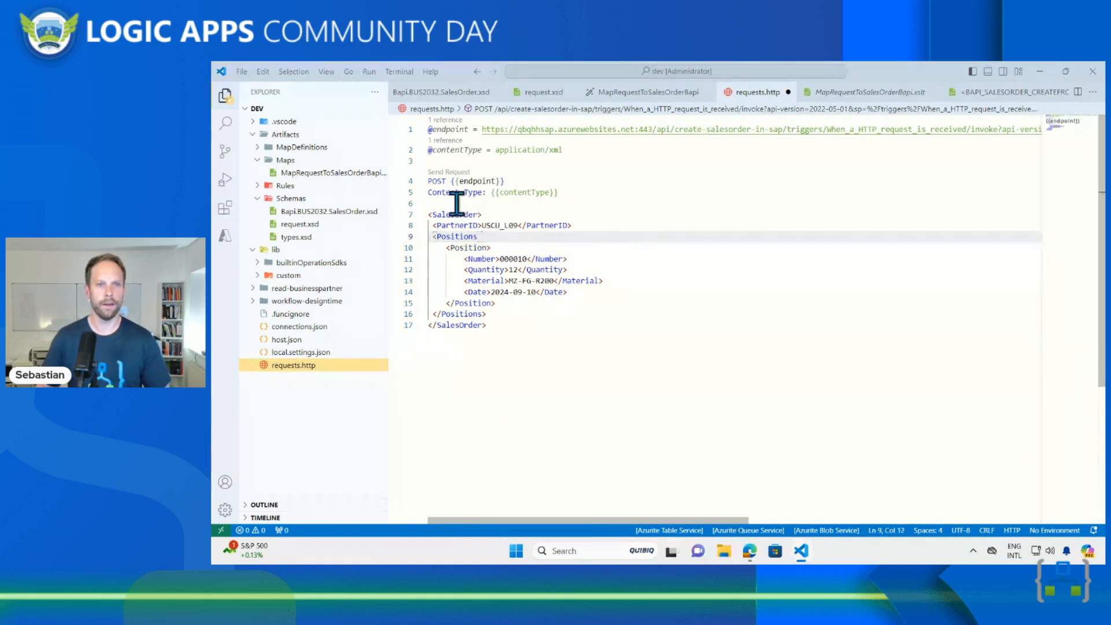
pyautogui.click(449, 172)
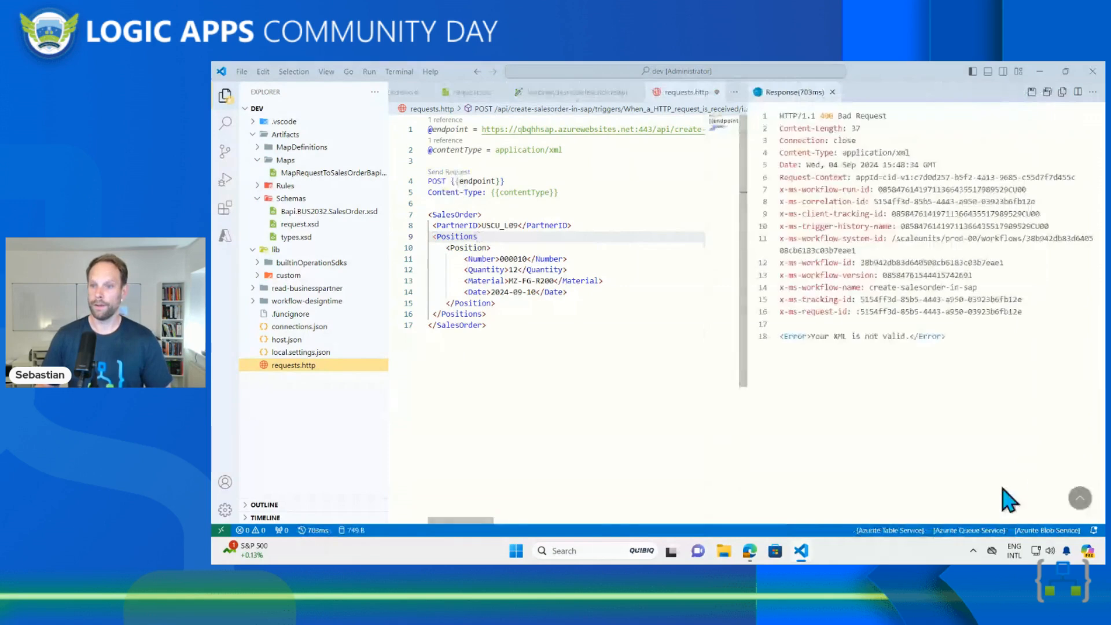
pyautogui.moveTo(946, 336); pyautogui.dragTo(791, 336)
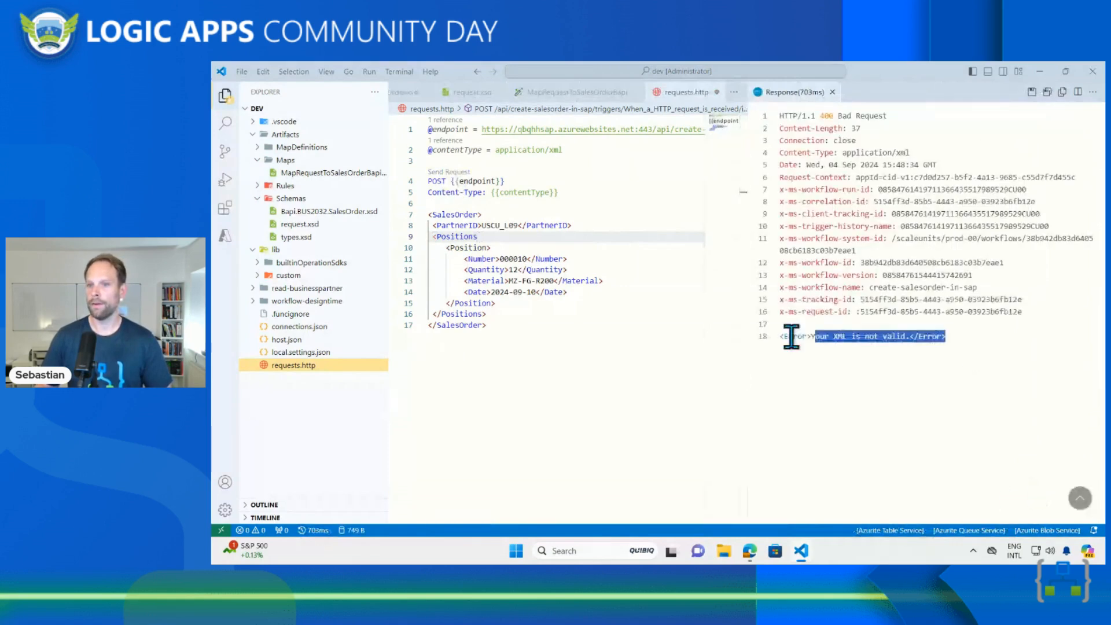
pyautogui.click(812, 450)
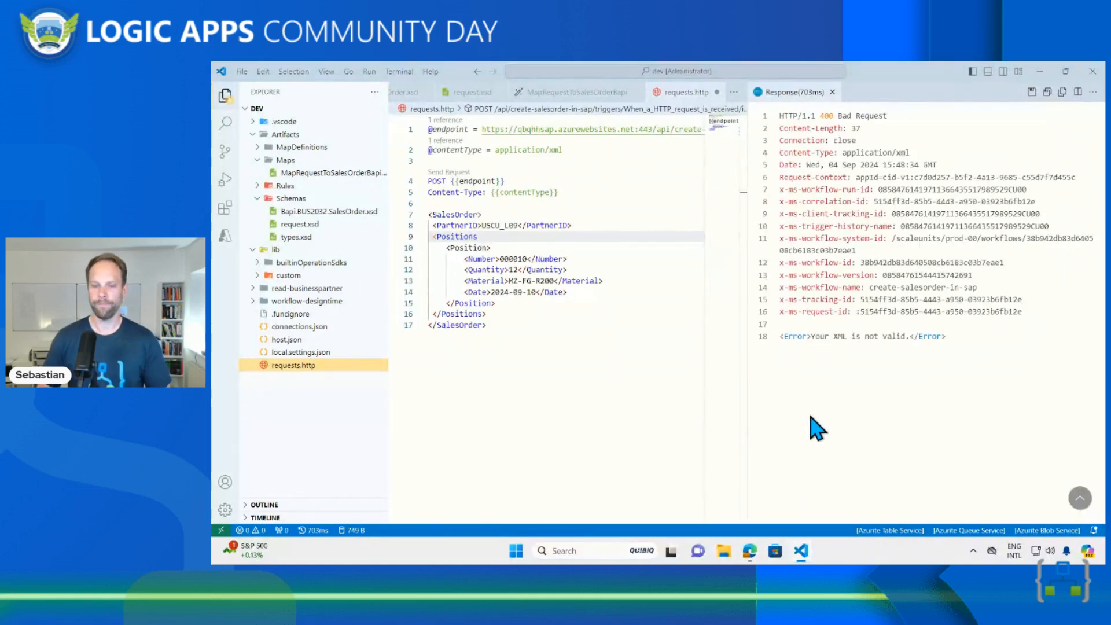
# - Switch to the Azure portal in the browser and examine the Send Bad Request Response branch after the request validation in the create-salesorder-in-sap designer
pyautogui.click(750, 549)
pyautogui.moveTo(798, 339); pyautogui.dragTo(777, 520)
pyautogui.moveTo(806, 267); pyautogui.dragTo(804, 484)
pyautogui.moveTo(805, 371); pyautogui.dragTo(800, 538)
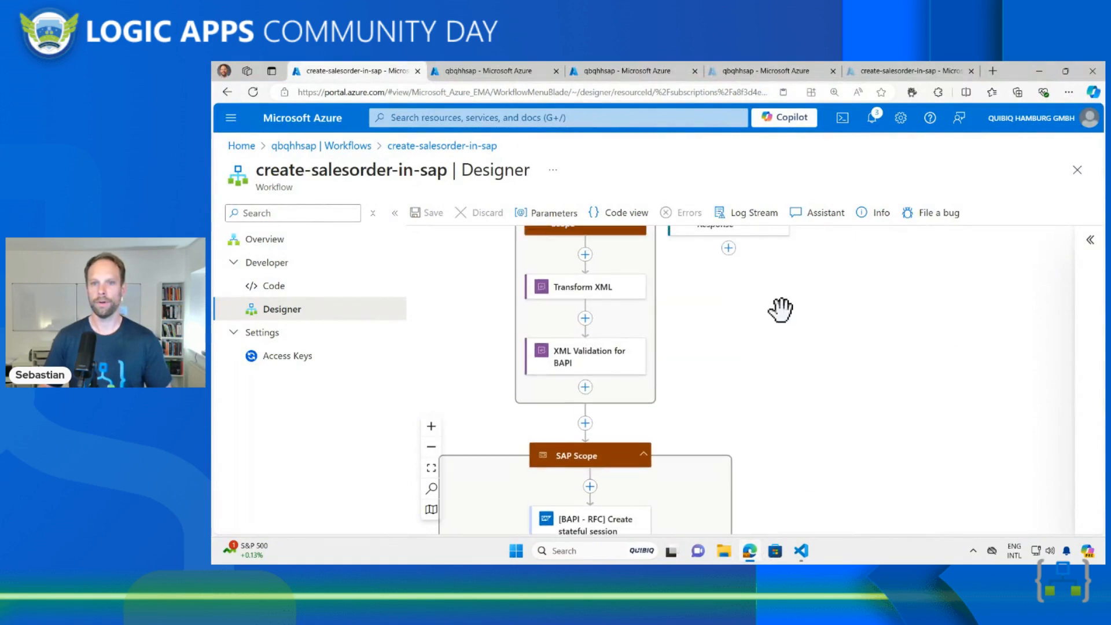
pyautogui.moveTo(781, 309); pyautogui.dragTo(766, 454)
pyautogui.moveTo(753, 397); pyautogui.dragTo(727, 427)
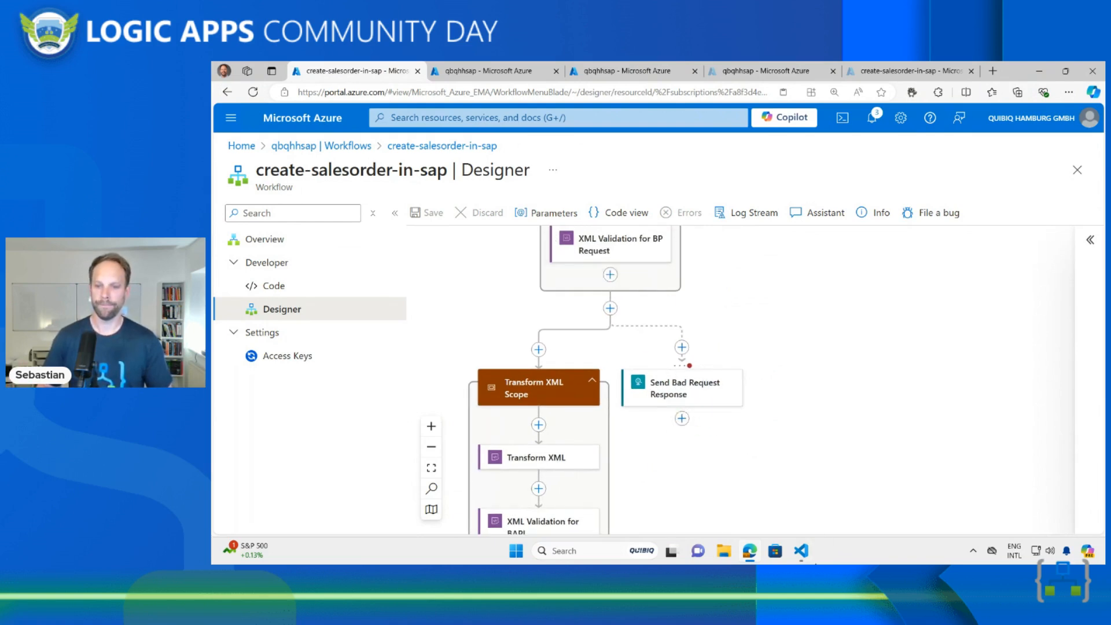
# - Switch back to Visual Studio Code, restore the closing bracket of the opening Positions tag, and send the corrected request
pyautogui.click(812, 559)
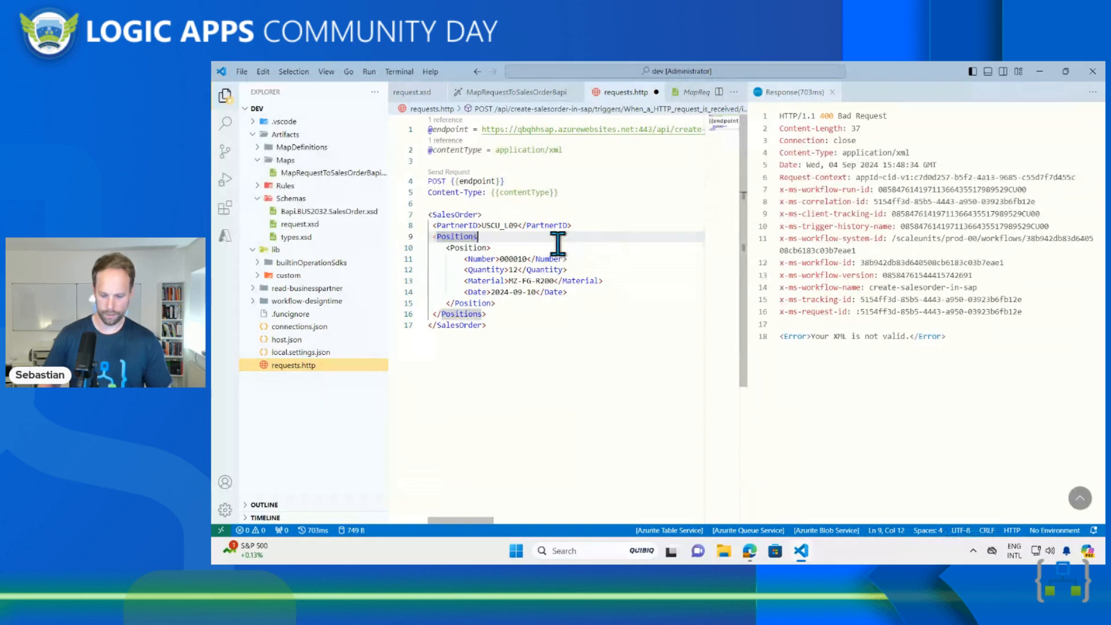
pyautogui.write('>')
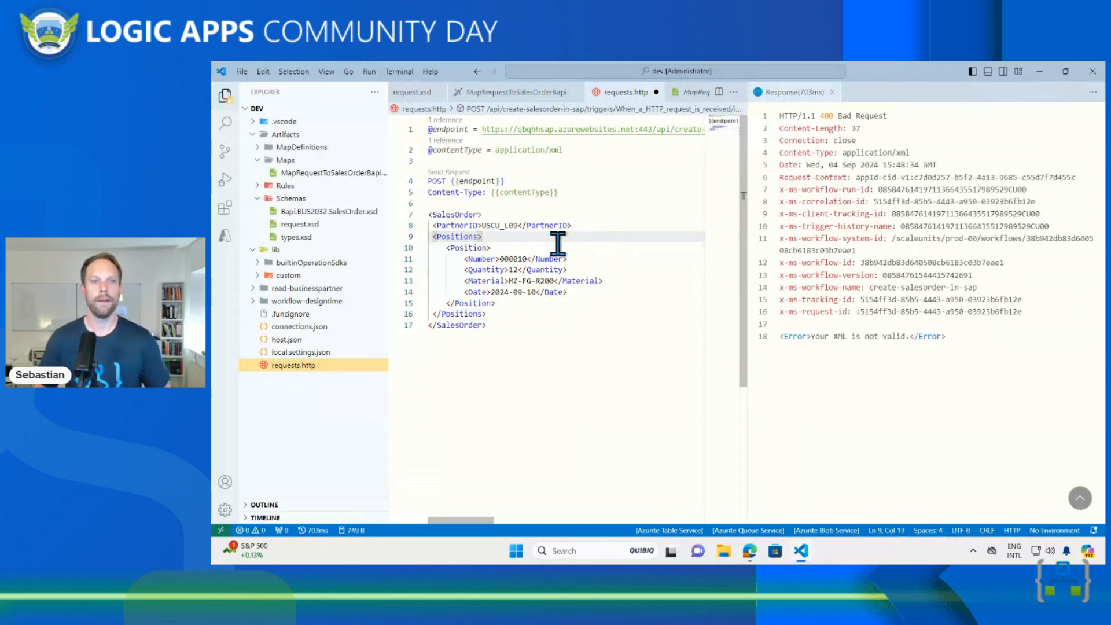
pyautogui.click(453, 172)
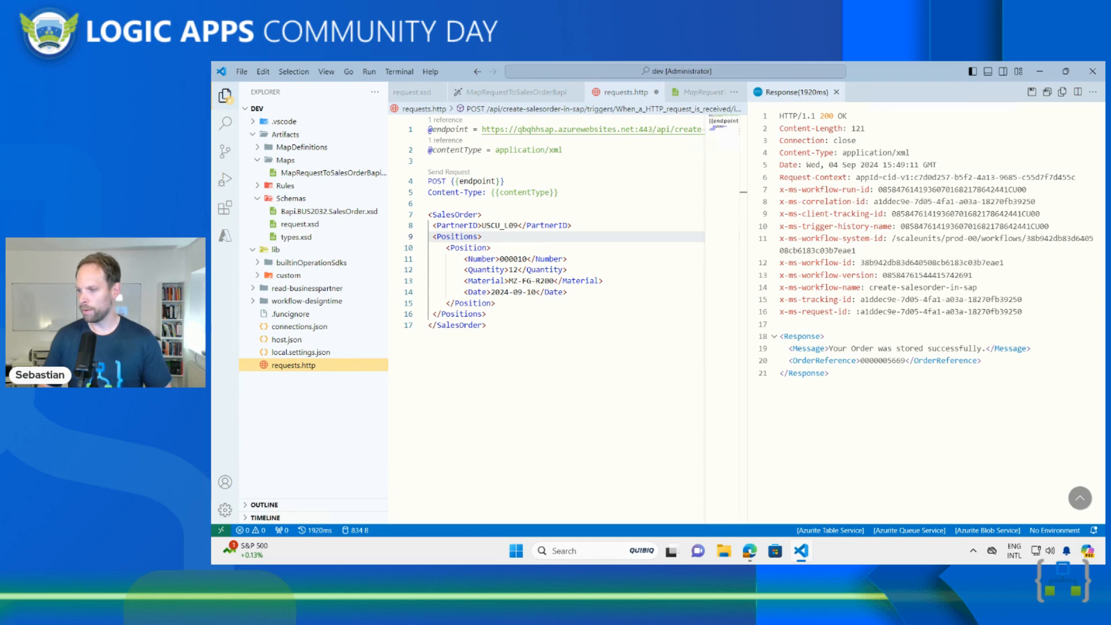
# - Switch to SAP, start transaction VA03, and display the sales order using the order reference returned in the response
pyautogui.hotkey('alt', 'Tab')
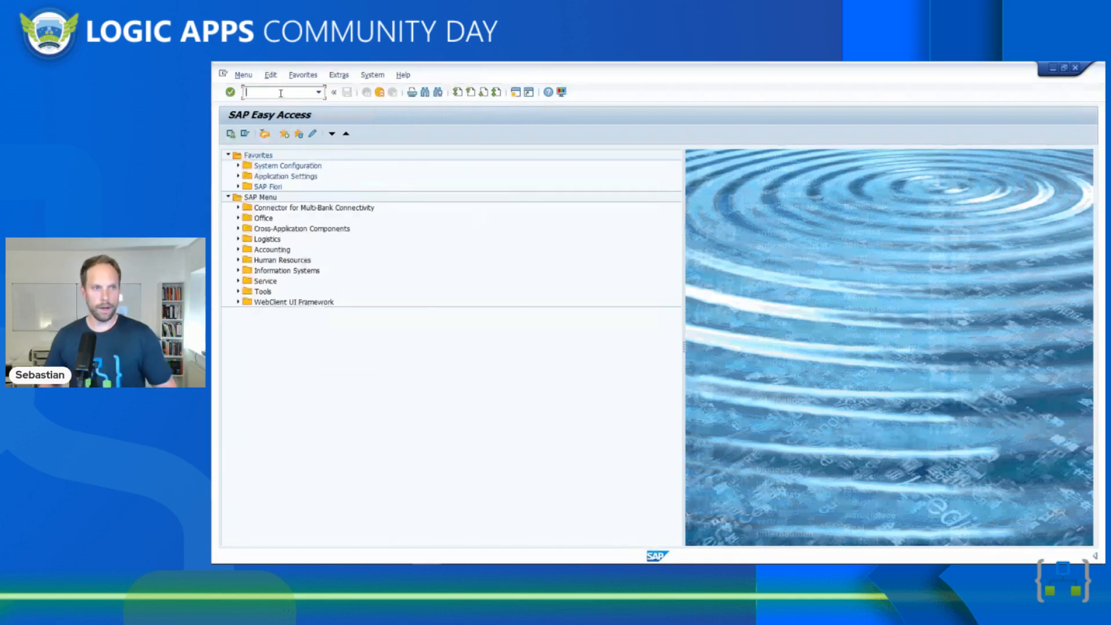
pyautogui.write('va03')
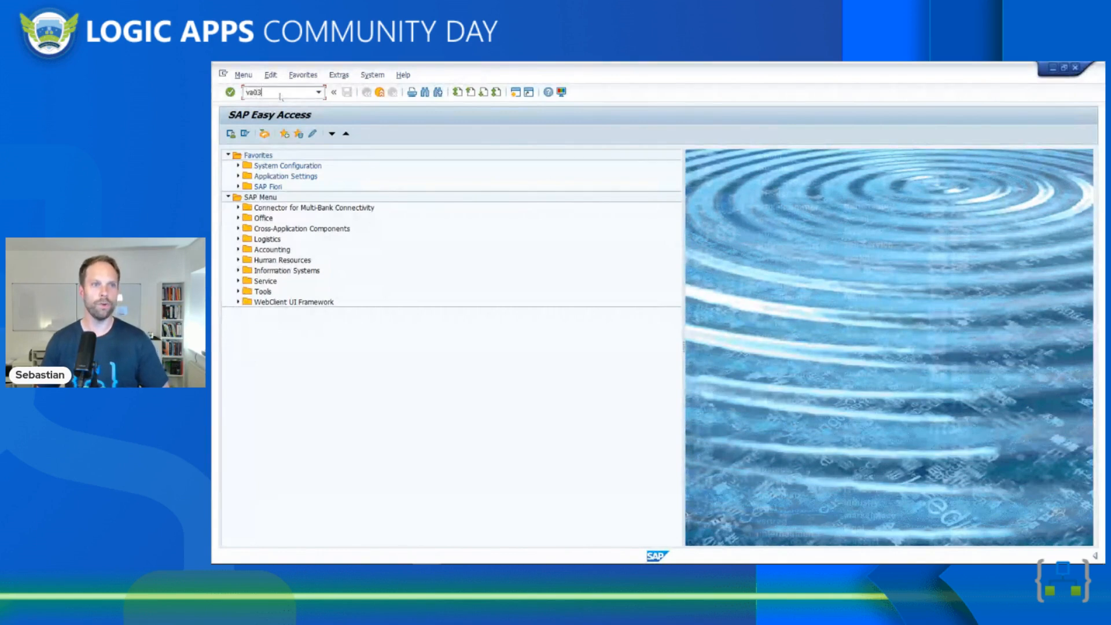
pyautogui.press('Return')
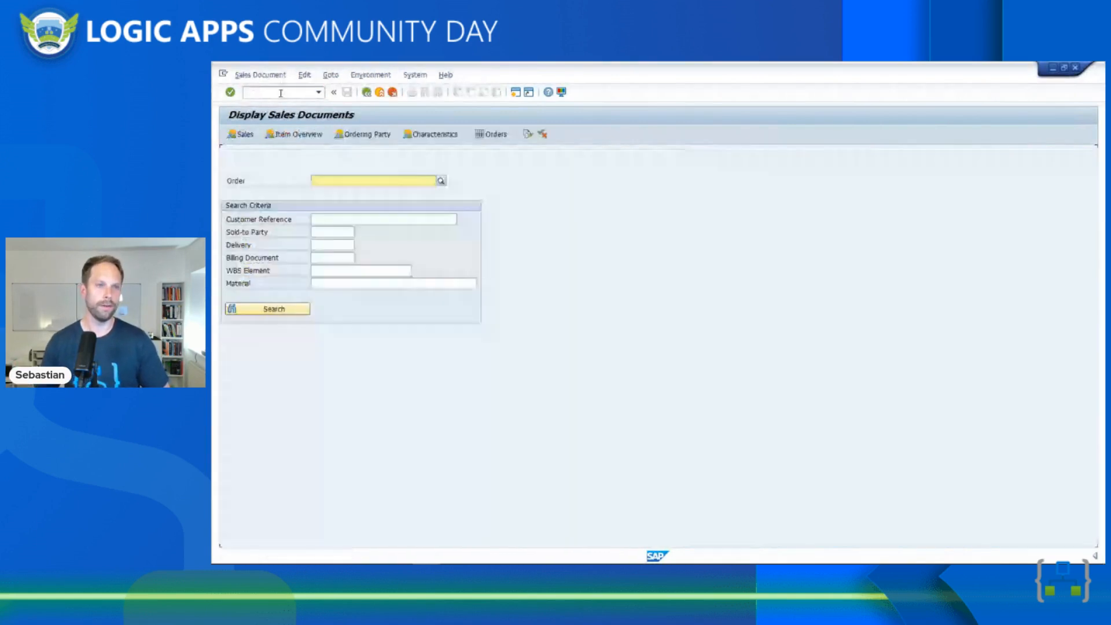
pyautogui.click(332, 180)
pyautogui.write('5')
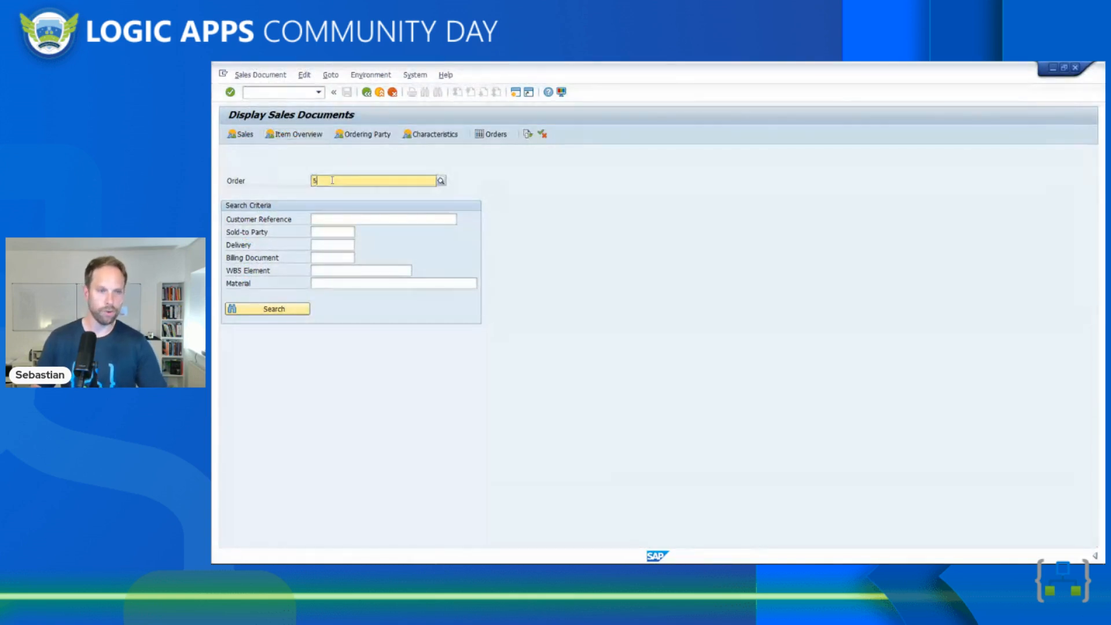
pyautogui.write('669')
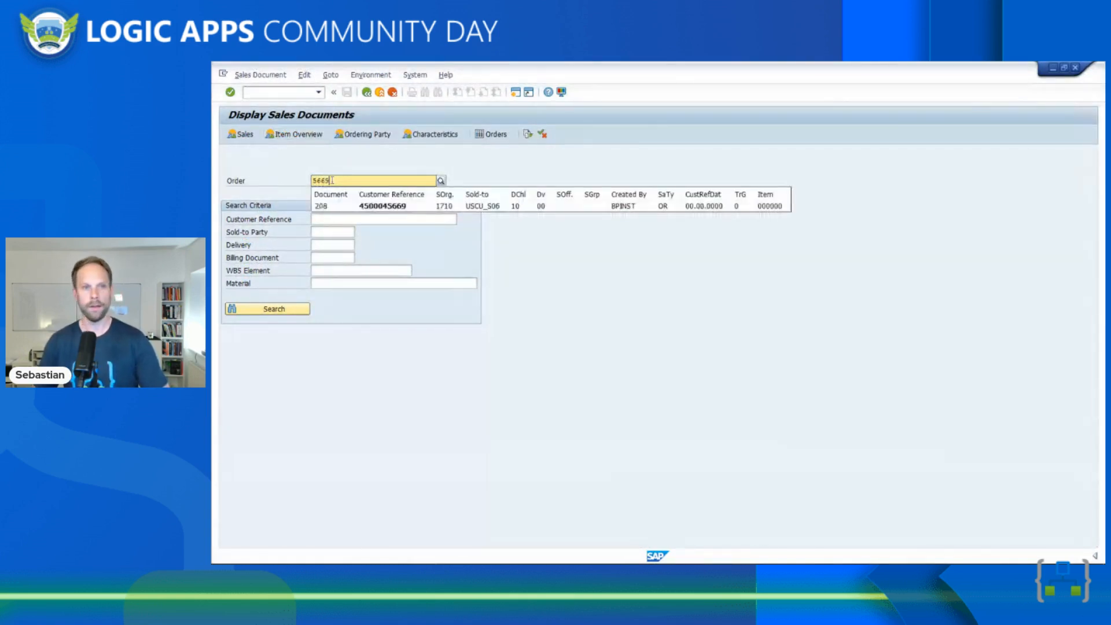
pyautogui.press('Return')
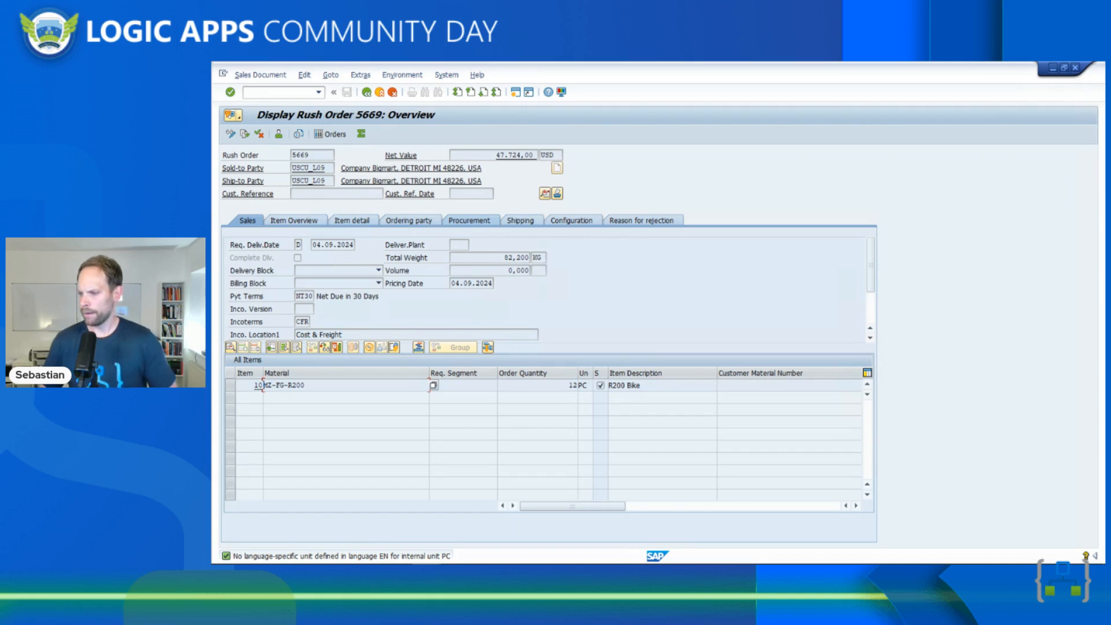
# - Switch to the Azure portal in the browser and show the run history on the create-salesorder-in-sap workflow's overview
pyautogui.hotkey('alt', 'Tab')
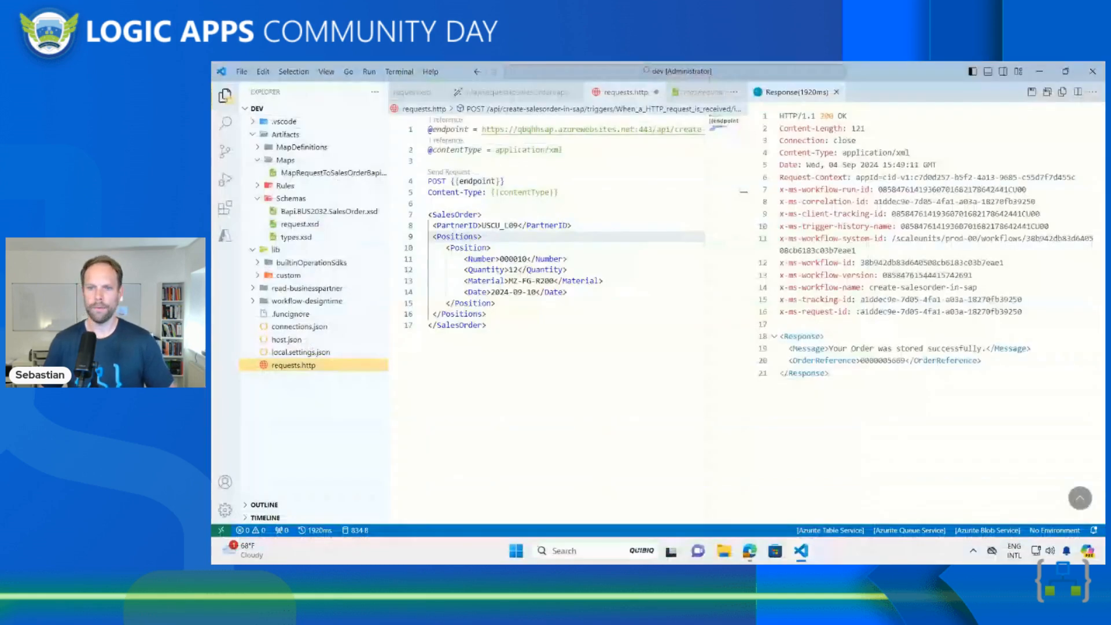
pyautogui.click(751, 552)
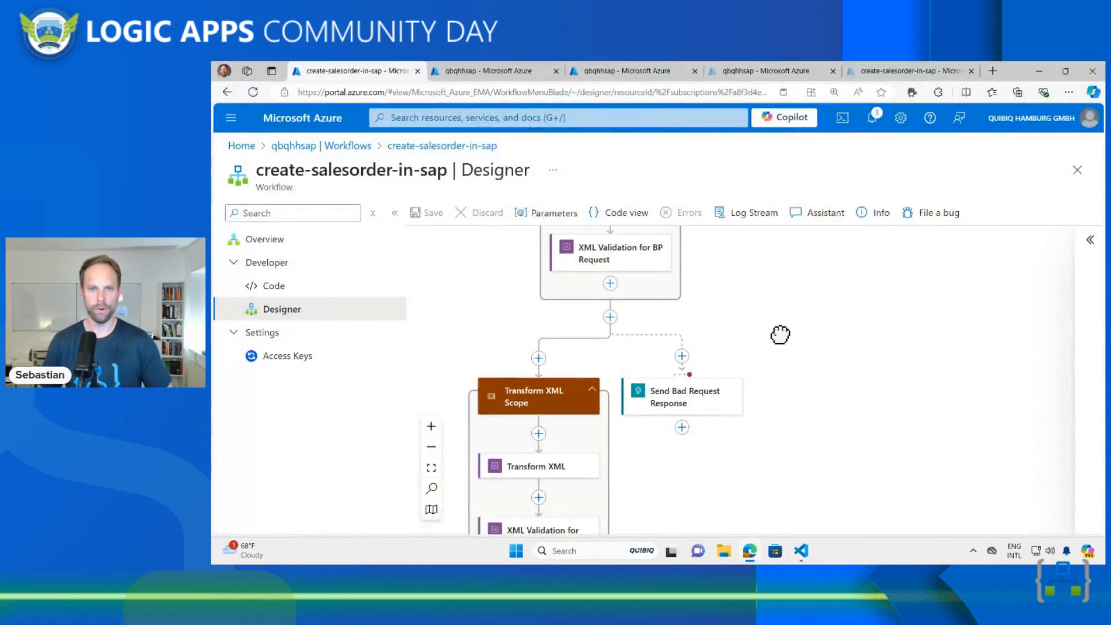
pyautogui.scroll(5, 780, 335)
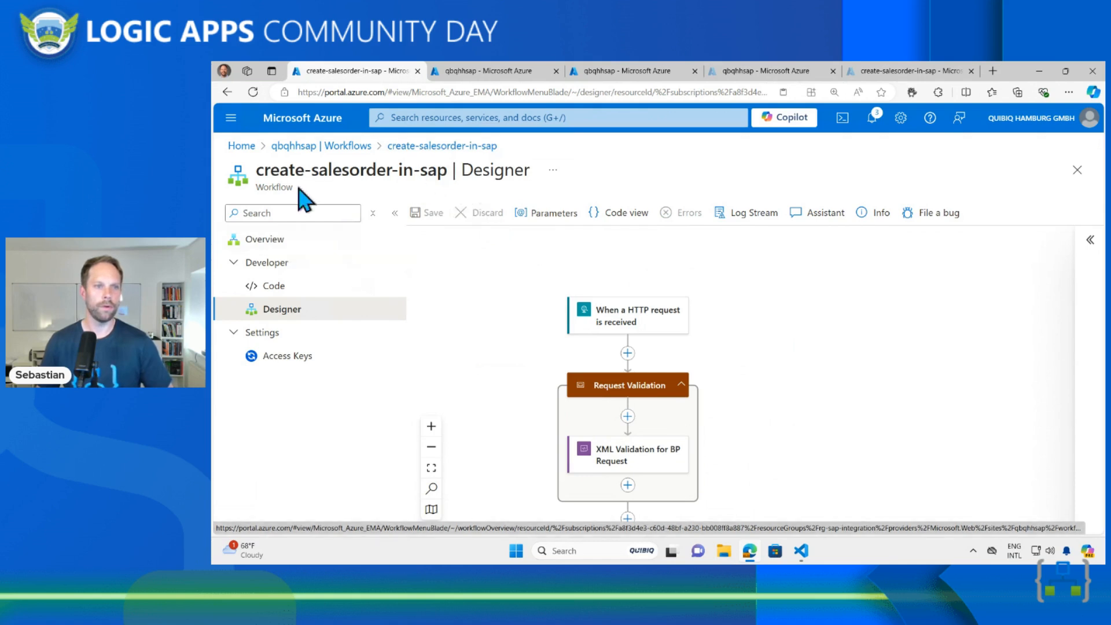
pyautogui.click(266, 239)
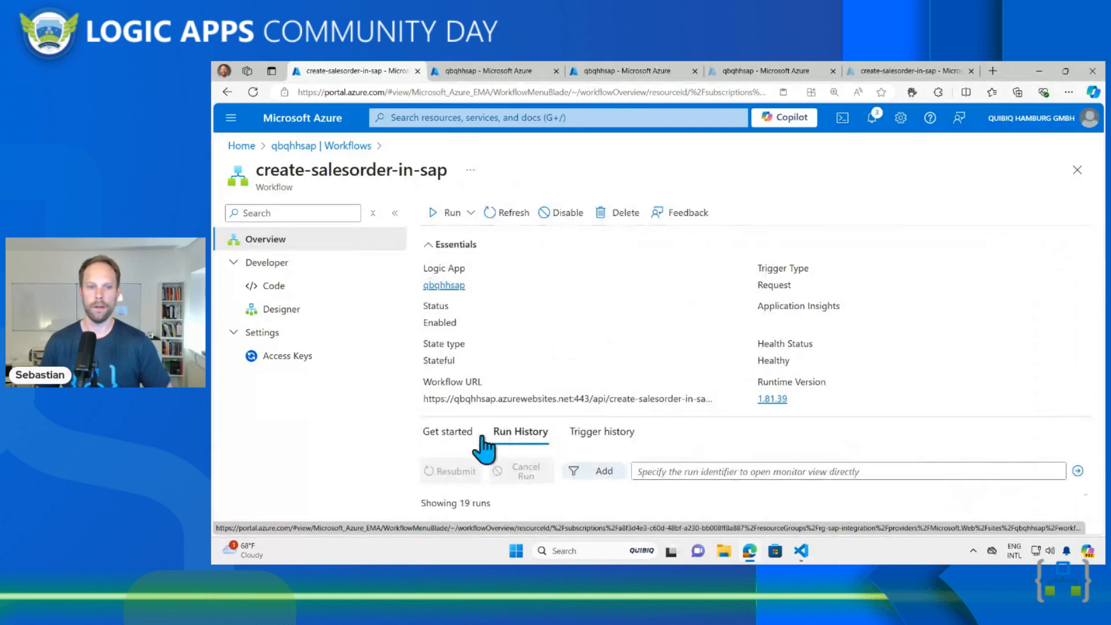
pyautogui.moveTo(755, 412); pyautogui.dragTo(756, 372)
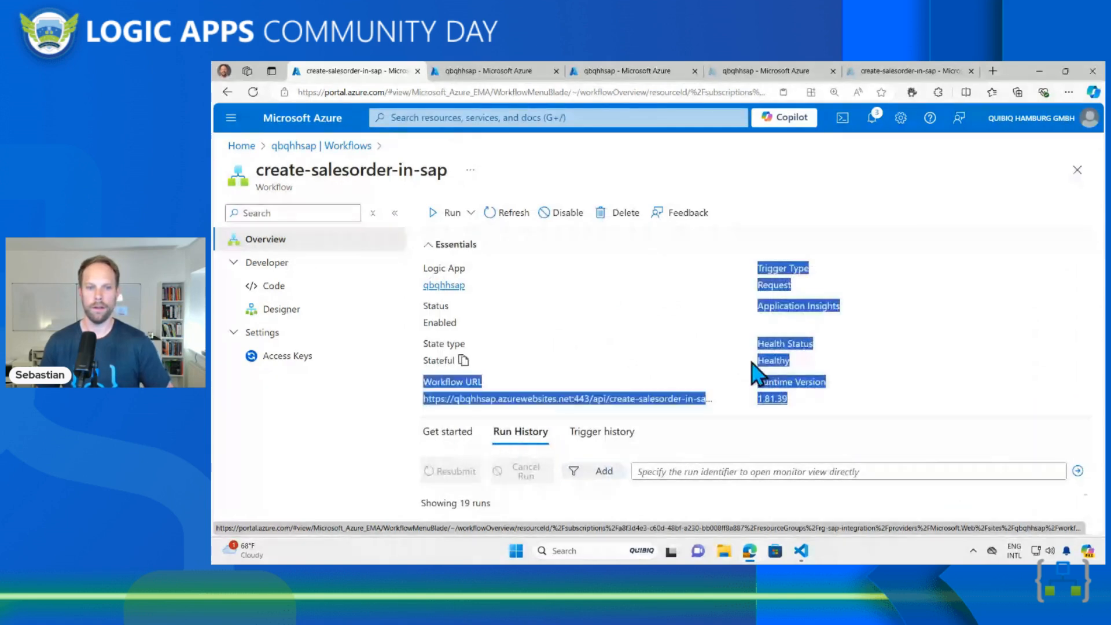
pyautogui.click(647, 446)
pyautogui.hotkey('ctrl', '0')
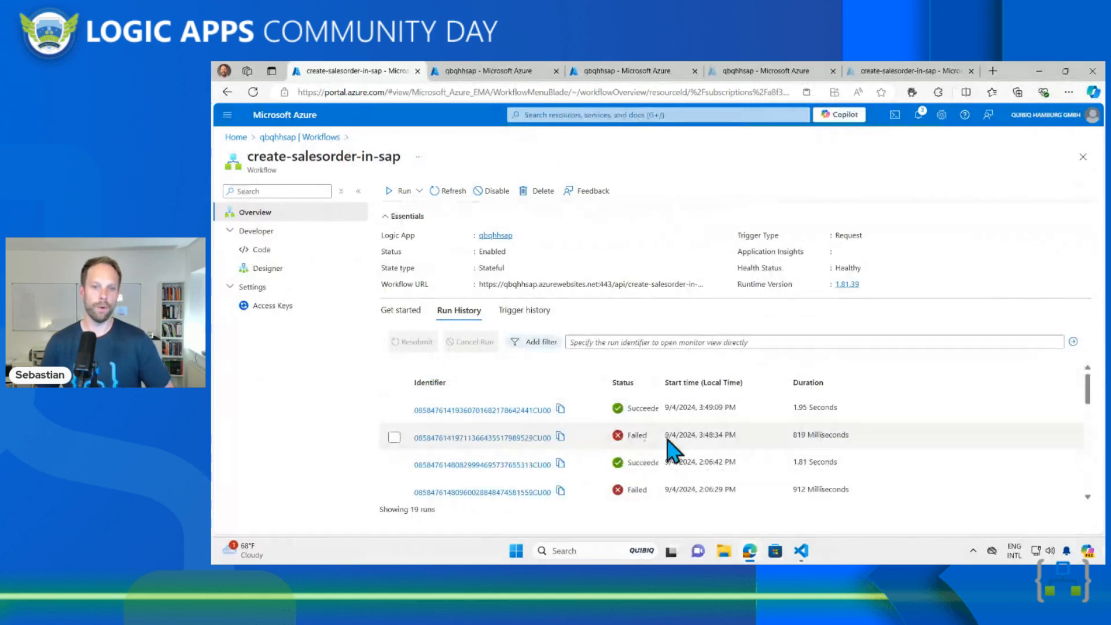
# - Open the failed run from 9/4/2024, 3:48:34 PM and examine its Request Validation scope and Send Bad Request Response action
pyautogui.click(503, 438)
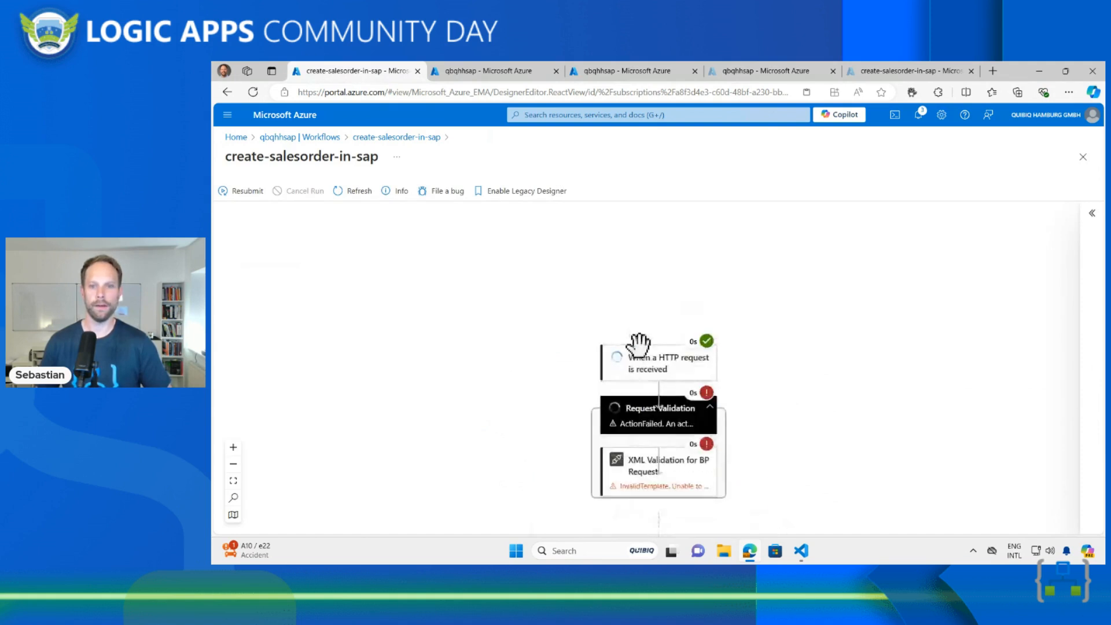
pyautogui.moveTo(814, 449); pyautogui.dragTo(776, 290)
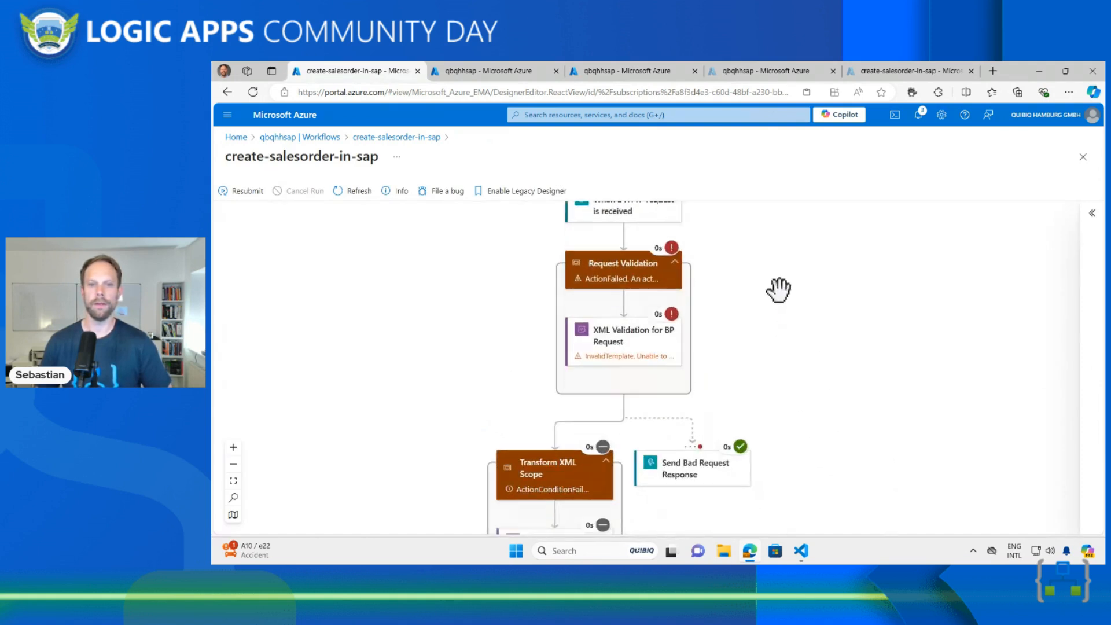